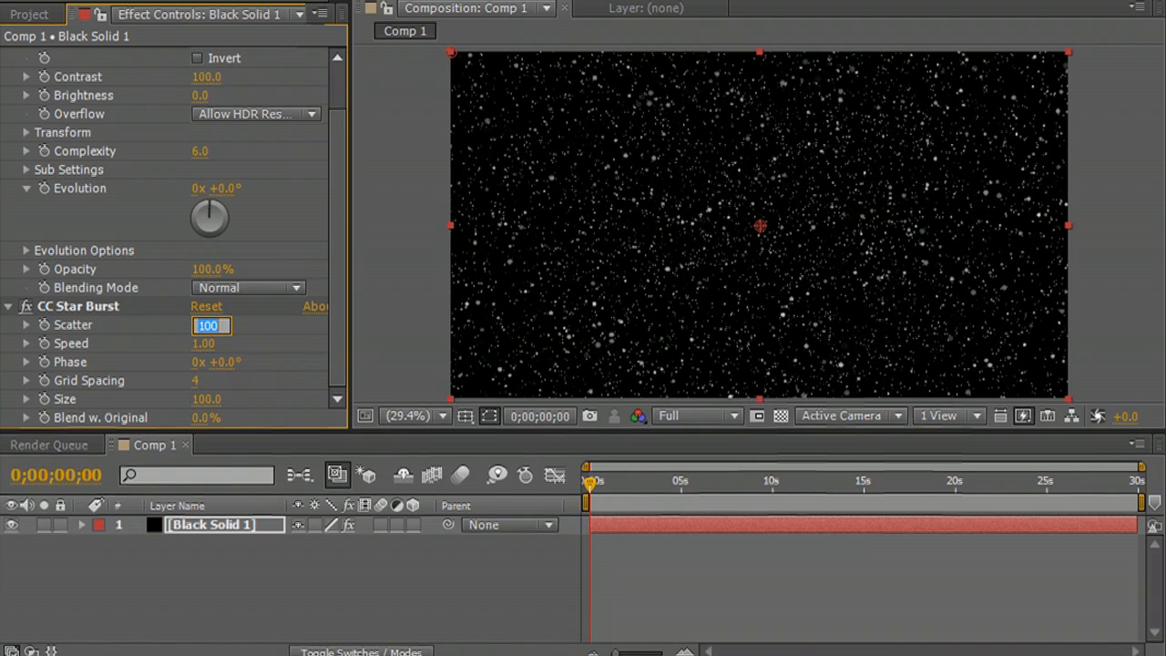
Try CC Star Burst's Scatter at 0 and at 256 on the black solid
text(0)
key(Return)
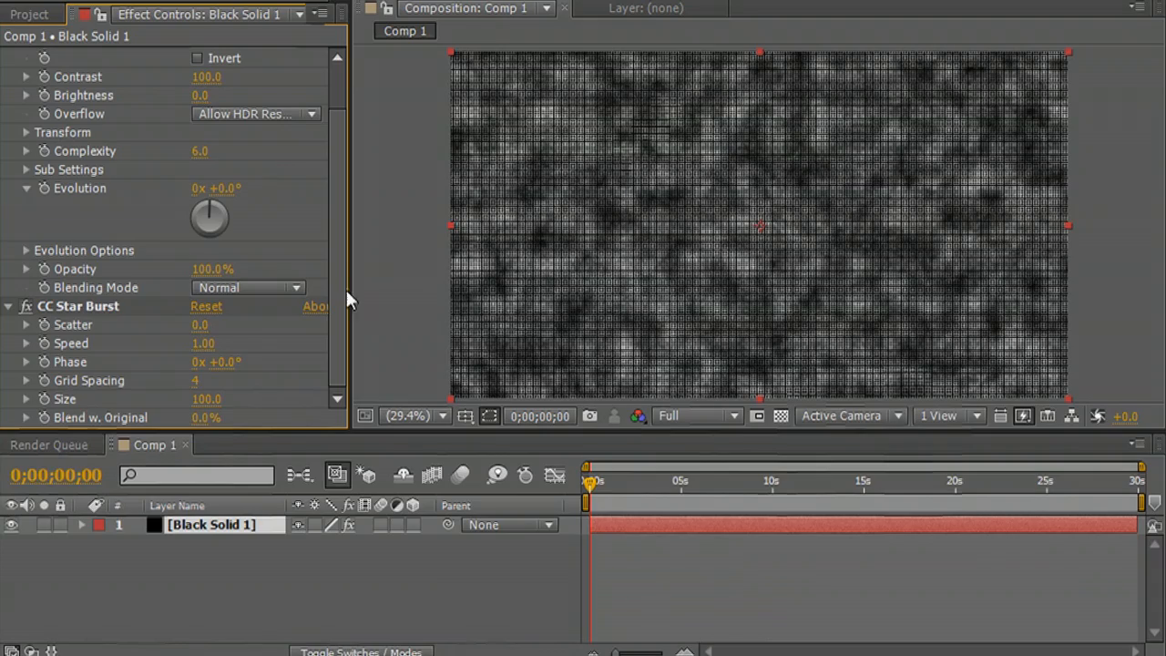
drag(199, 325, 467, 326)
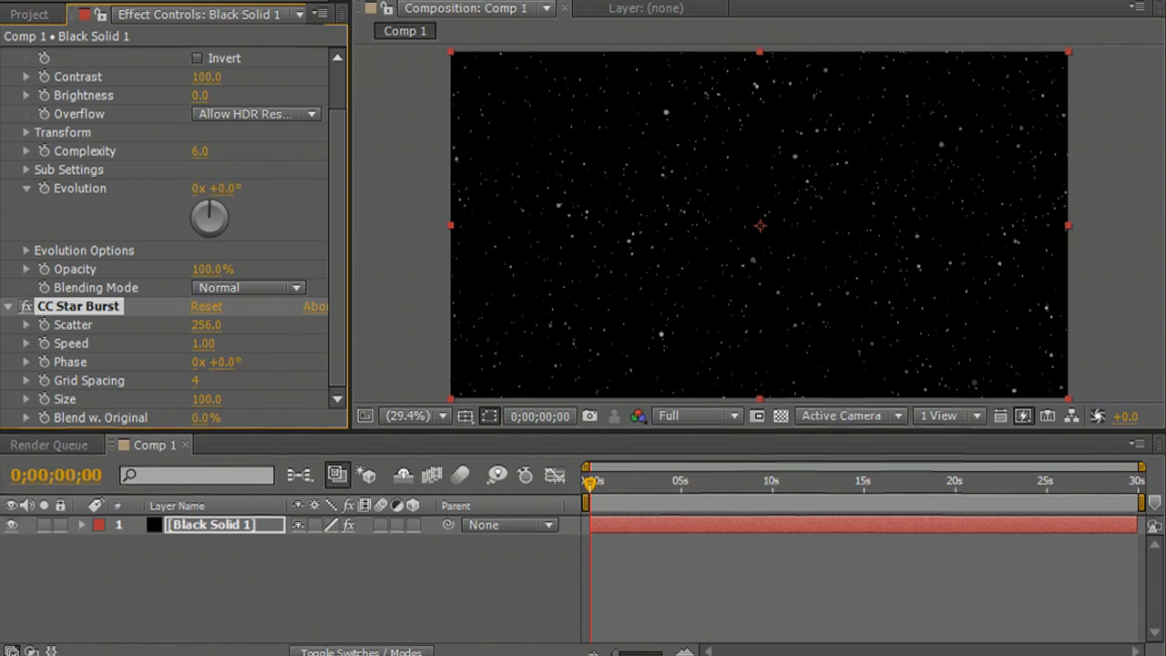
Replace the CC Star Burst effect on the black solid with CC Mr. Mercury and move the current time to 0;00;02;06
click(96, 306)
key(Delete)
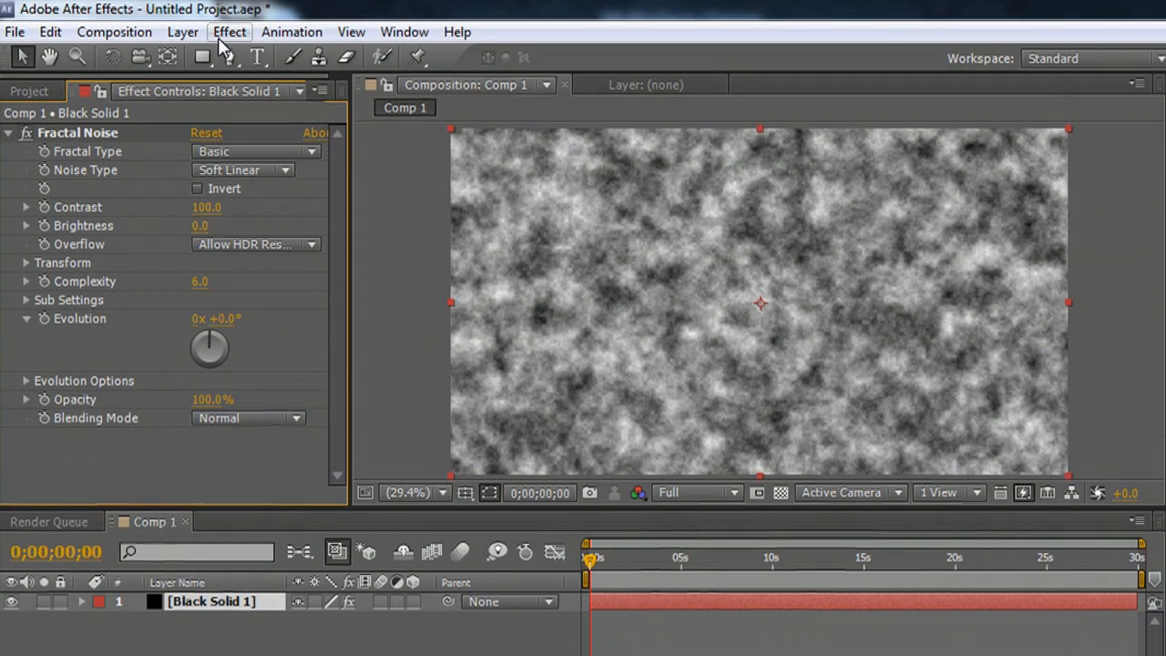
click(218, 41)
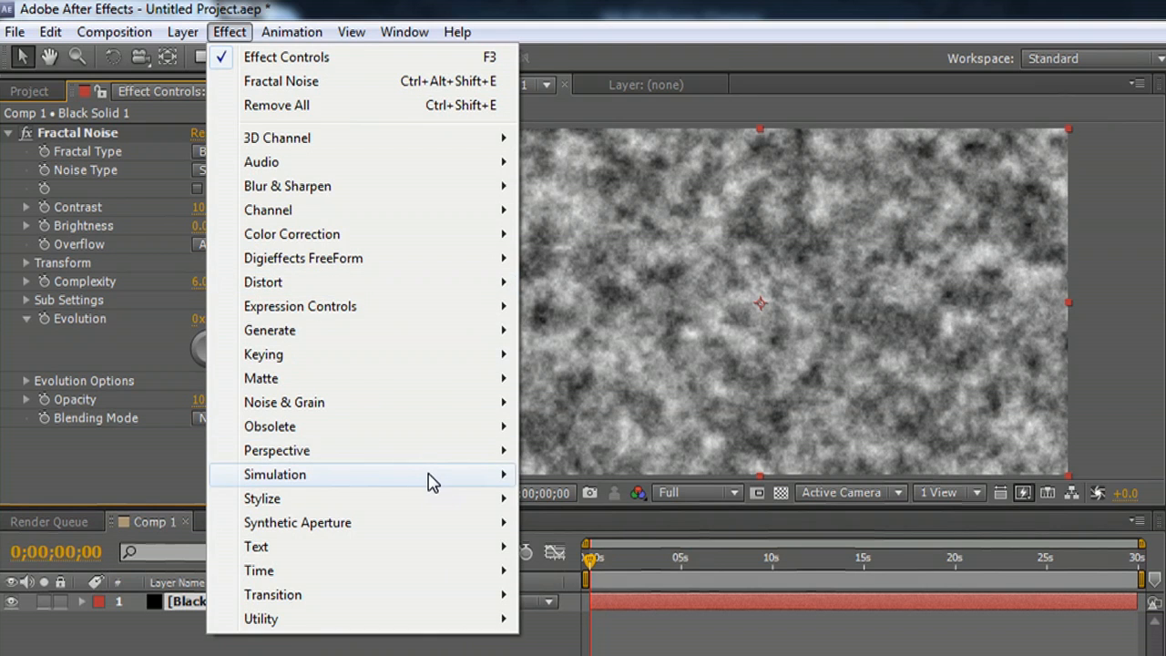
mouse_move(430, 482)
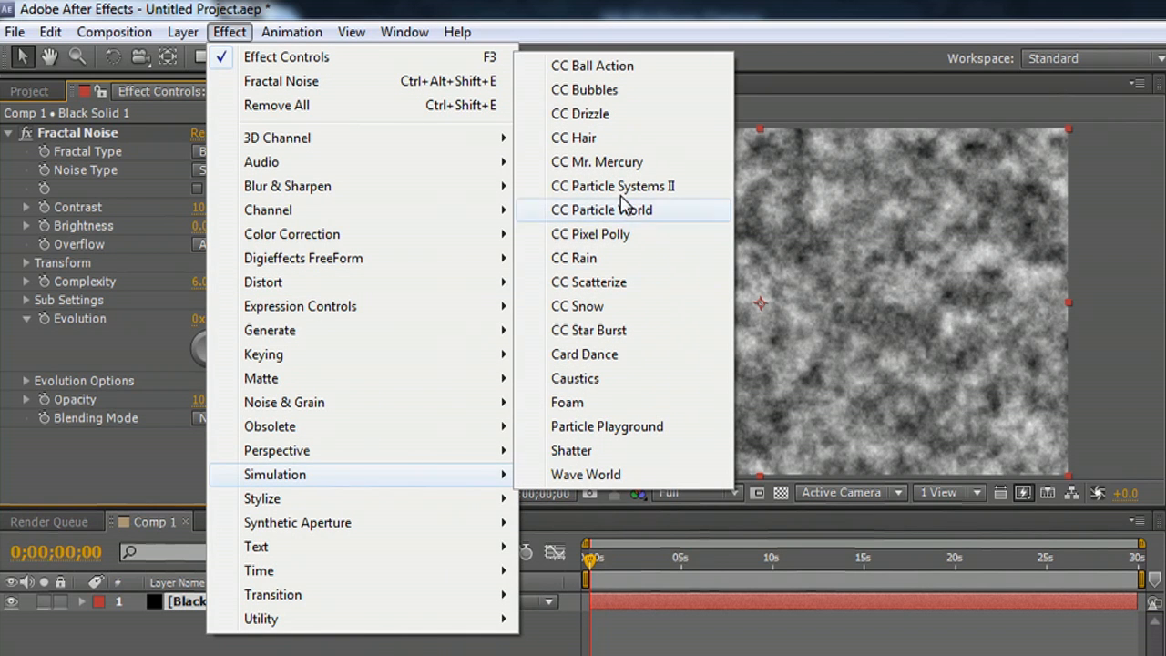
click(597, 162)
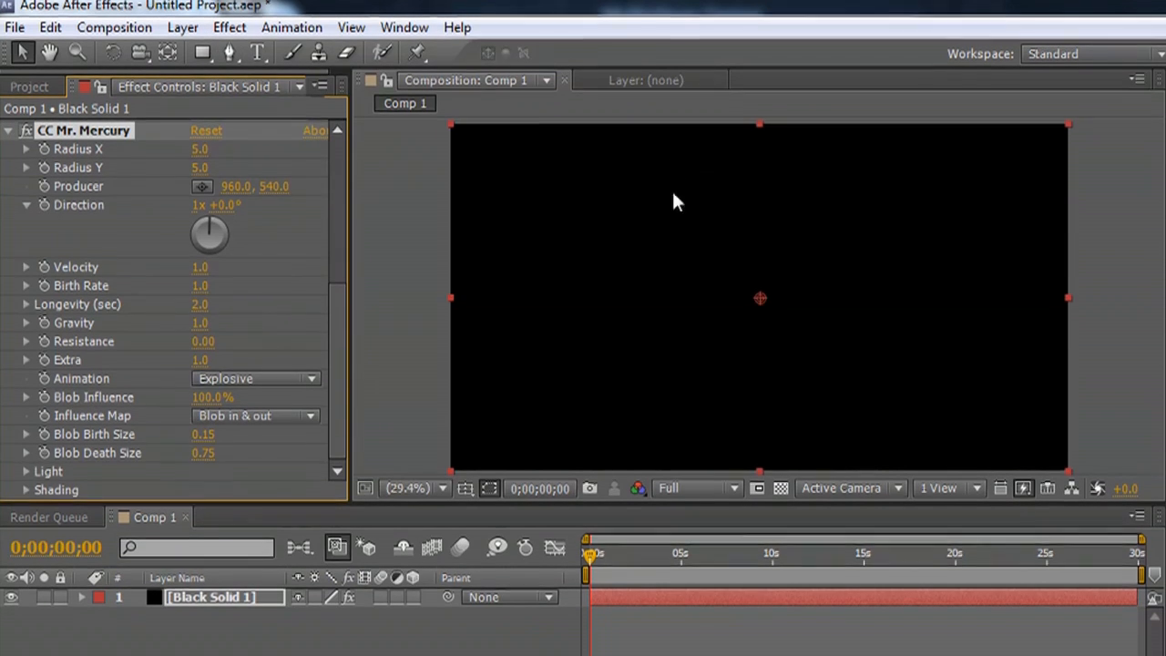
drag(590, 524, 634, 517)
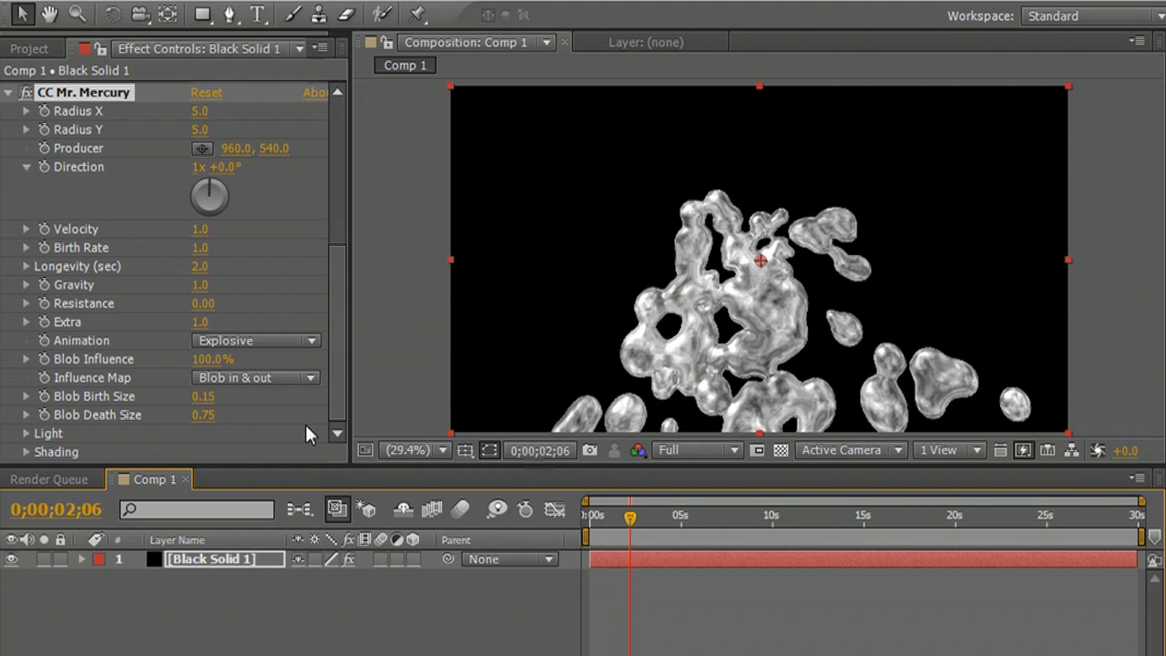
Set CC Mr. Mercury's Gravity to 0 and rotate its Direction to 1x +22.0°
mouse_move(331, 261)
mouse_down()
mouse_move(335, 248)
mouse_move(342, 278)
mouse_up()
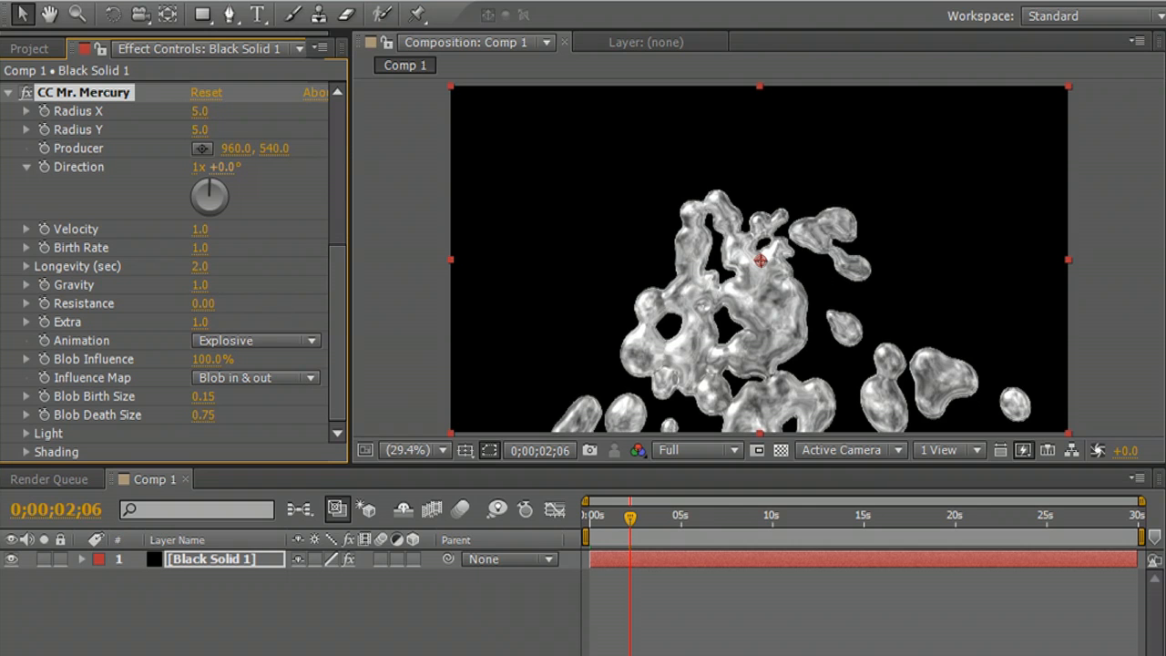
drag(239, 162, 278, 162)
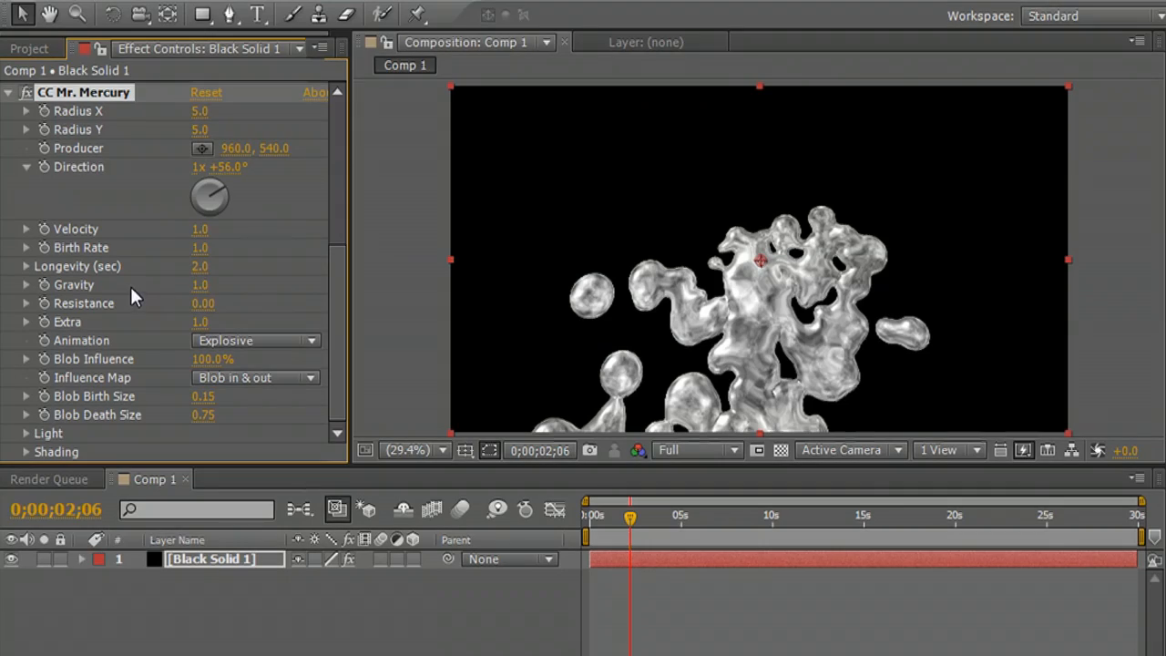
click(199, 285)
text(0)
click(278, 286)
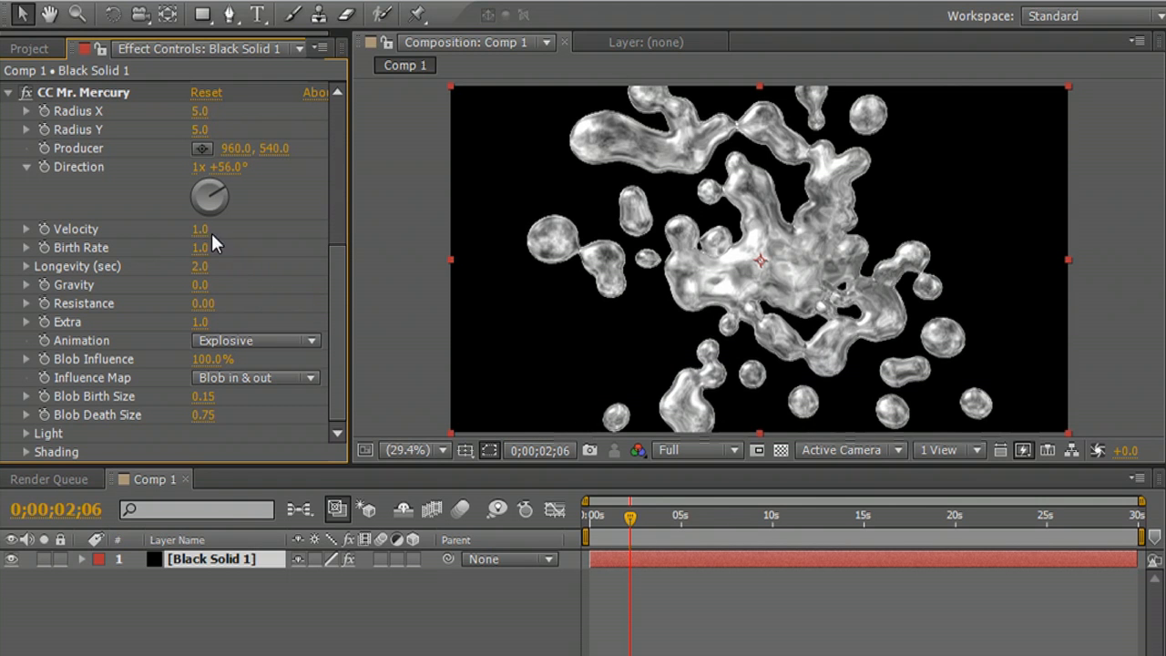
drag(223, 188, 206, 182)
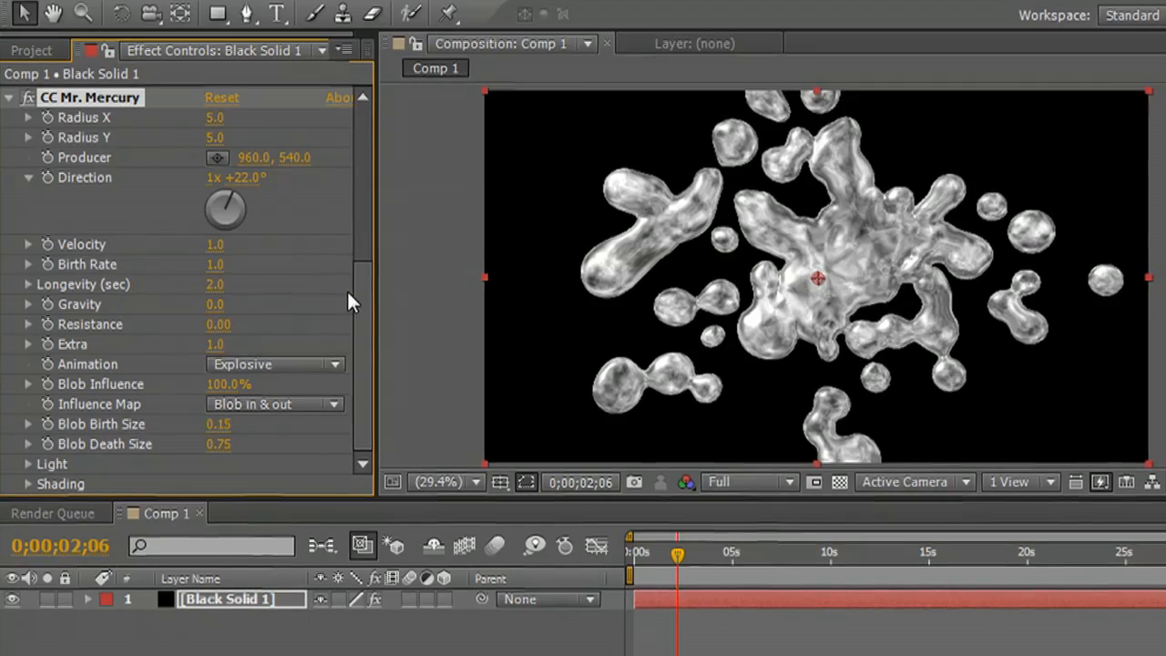
Remove both the Fractal Noise and CC Mr. Mercury effects from the black solid
drag(362, 273, 374, 119)
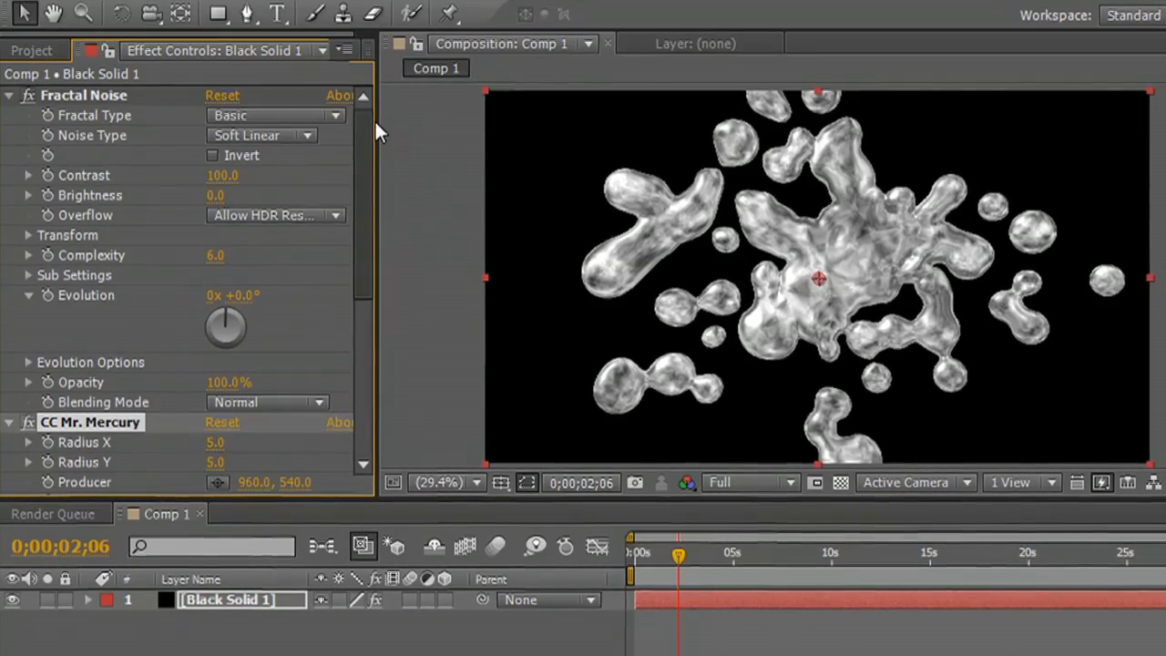
click(113, 96)
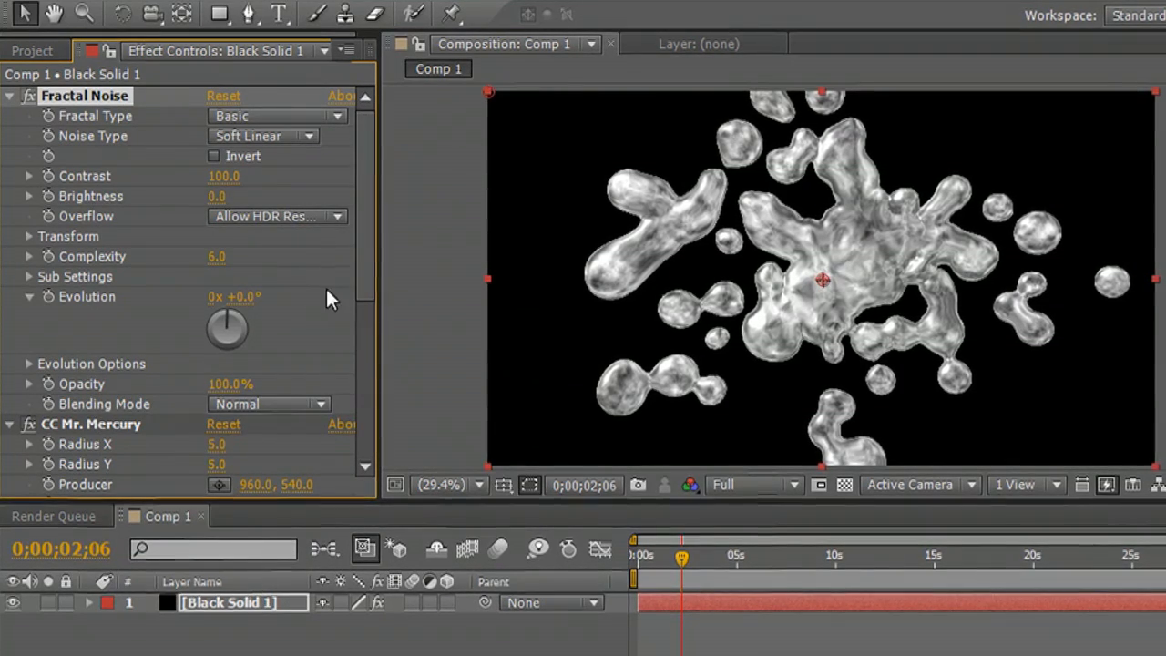
click(128, 425)
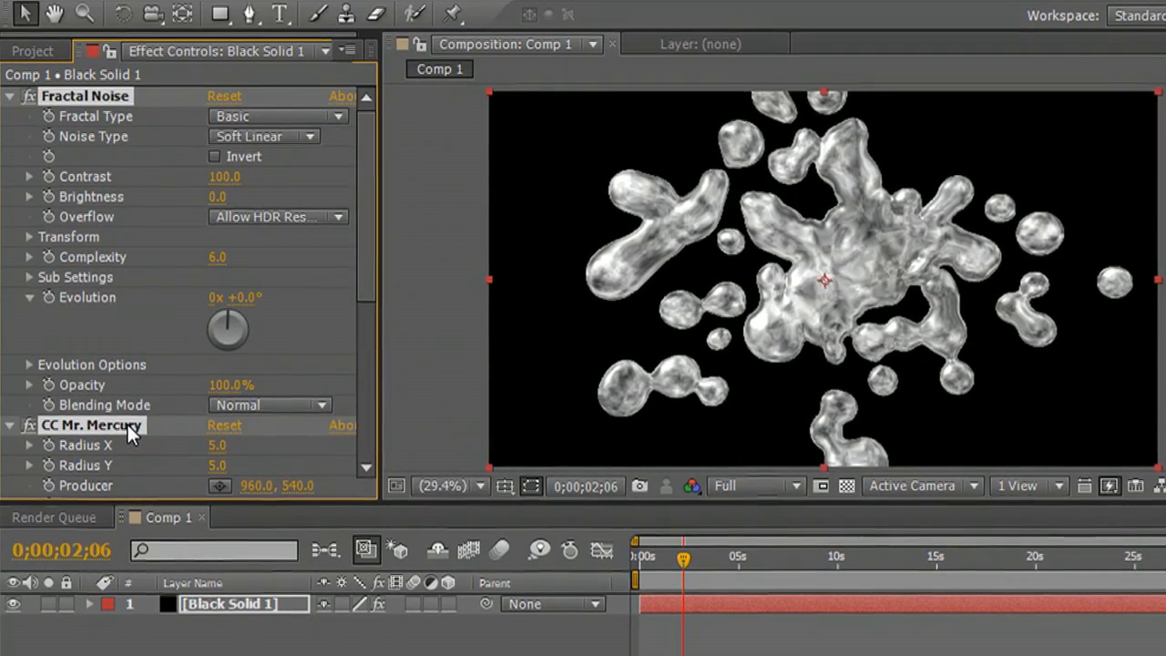
key(Delete)
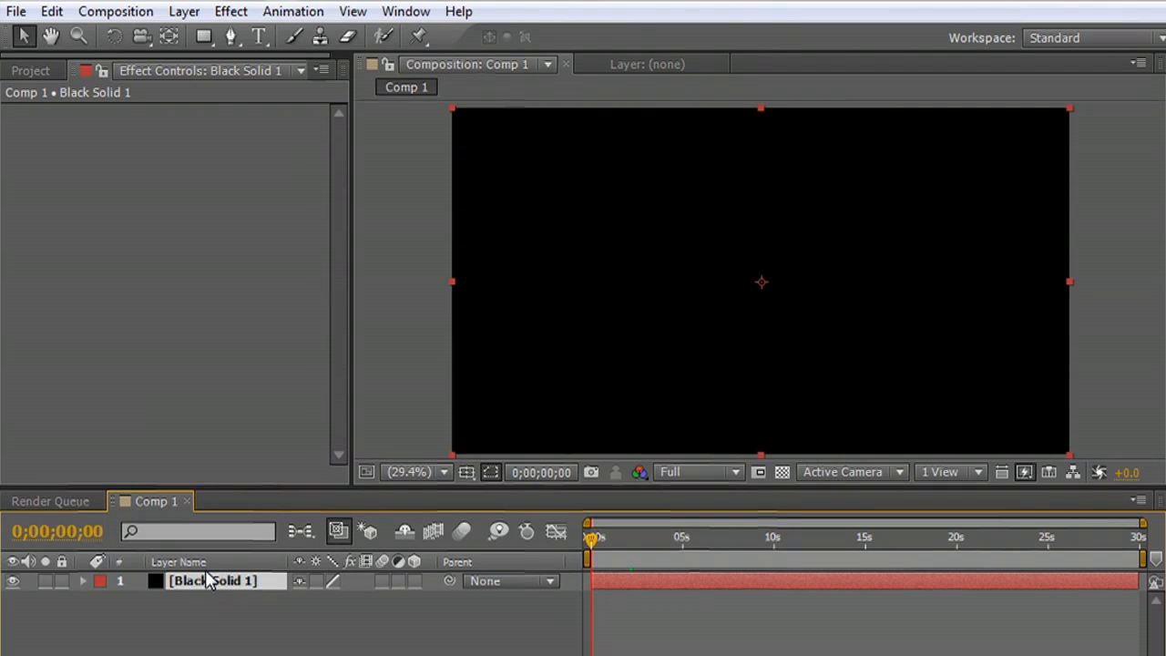
Change the solid's colour from black to red (FA3737) in its solid settings
click(182, 11)
click(213, 56)
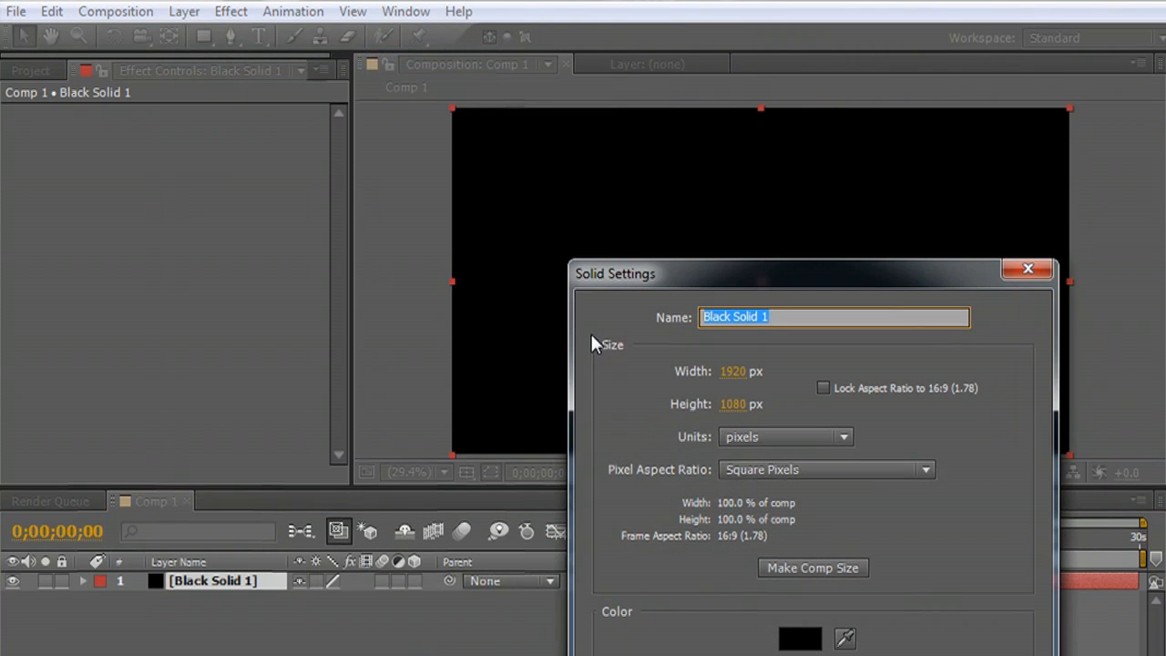
click(799, 637)
drag(695, 435, 694, 319)
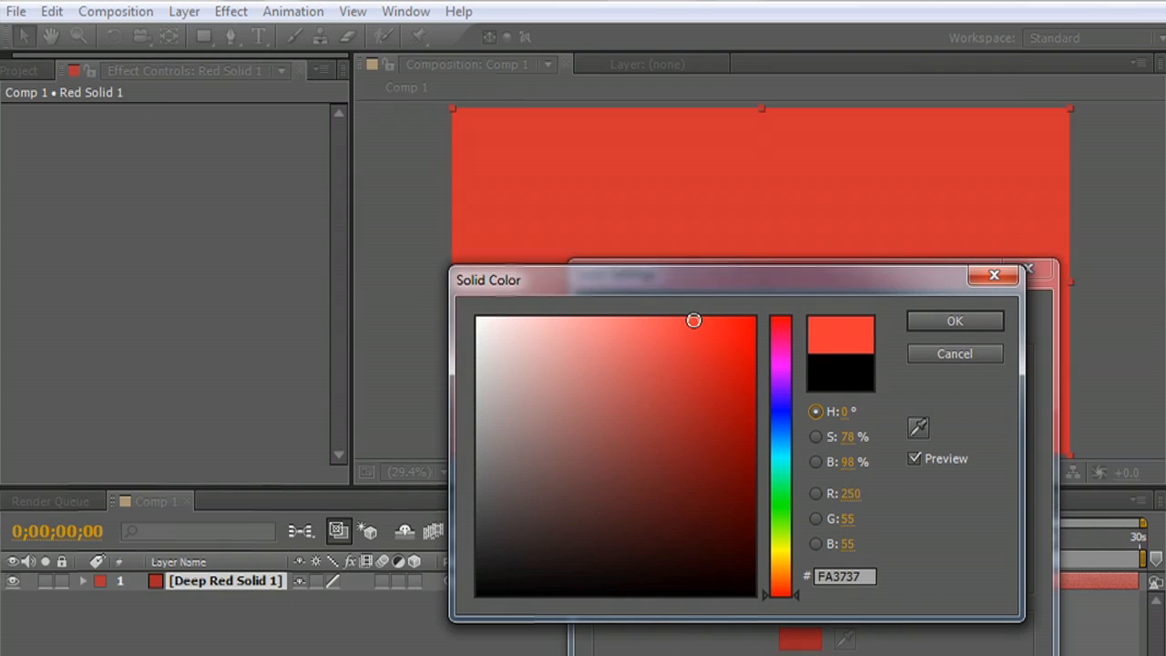
click(955, 324)
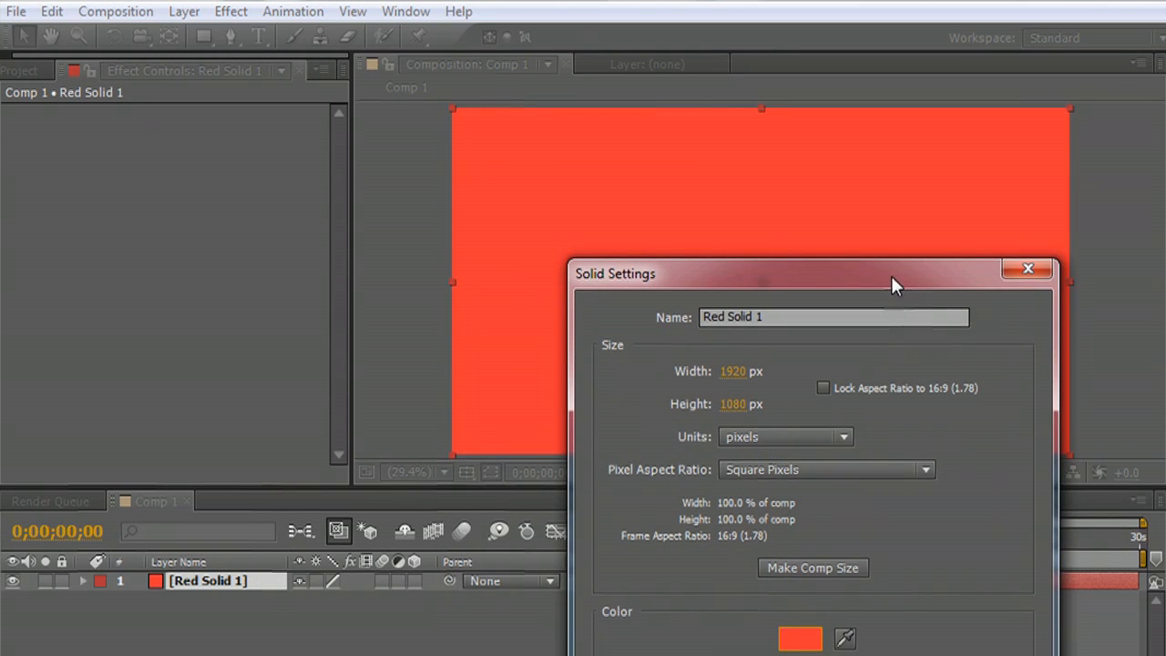
drag(892, 276, 875, 122)
click(857, 592)
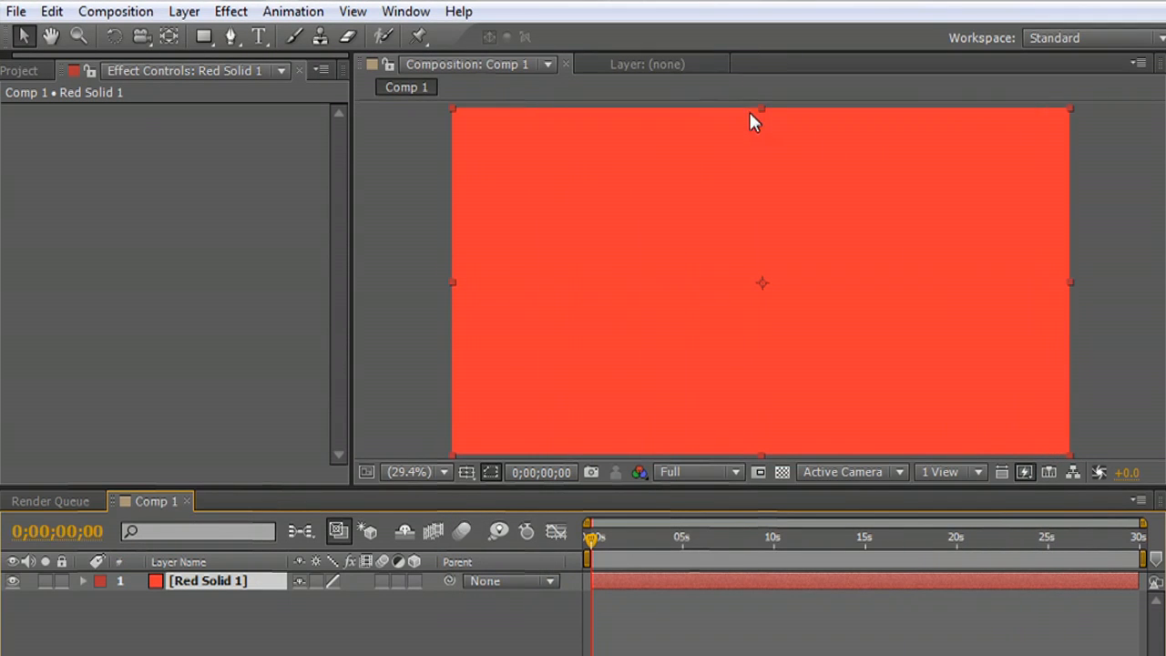
Hide the red solid and add a text layer reading "Sample" in the composition
click(13, 581)
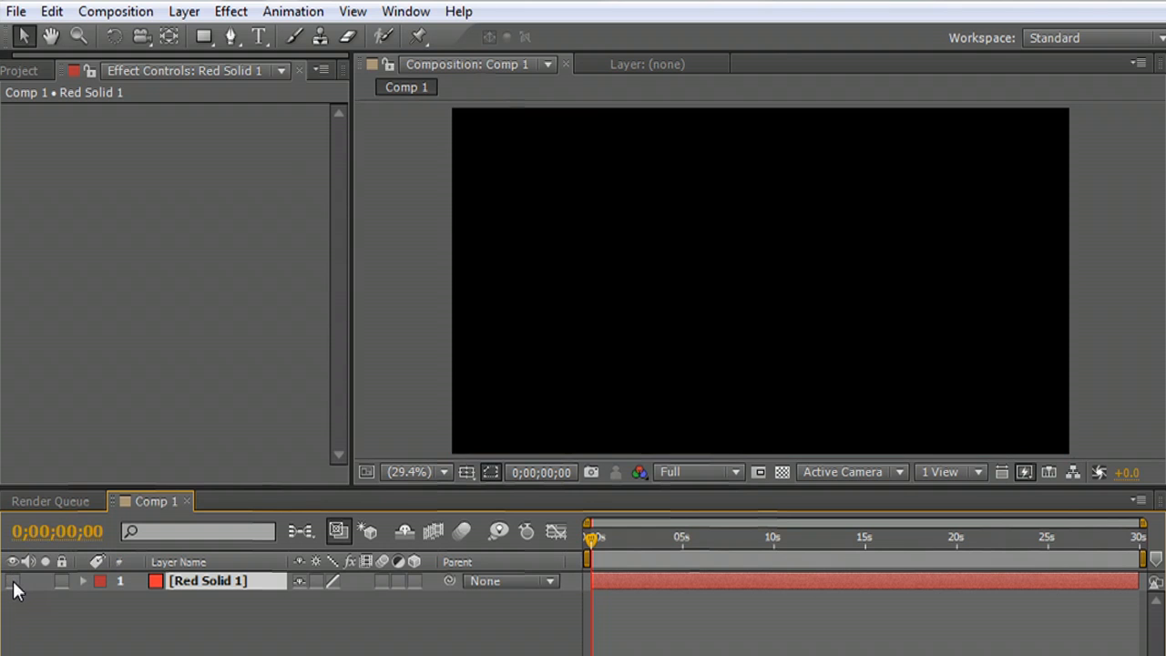
click(259, 36)
click(585, 195)
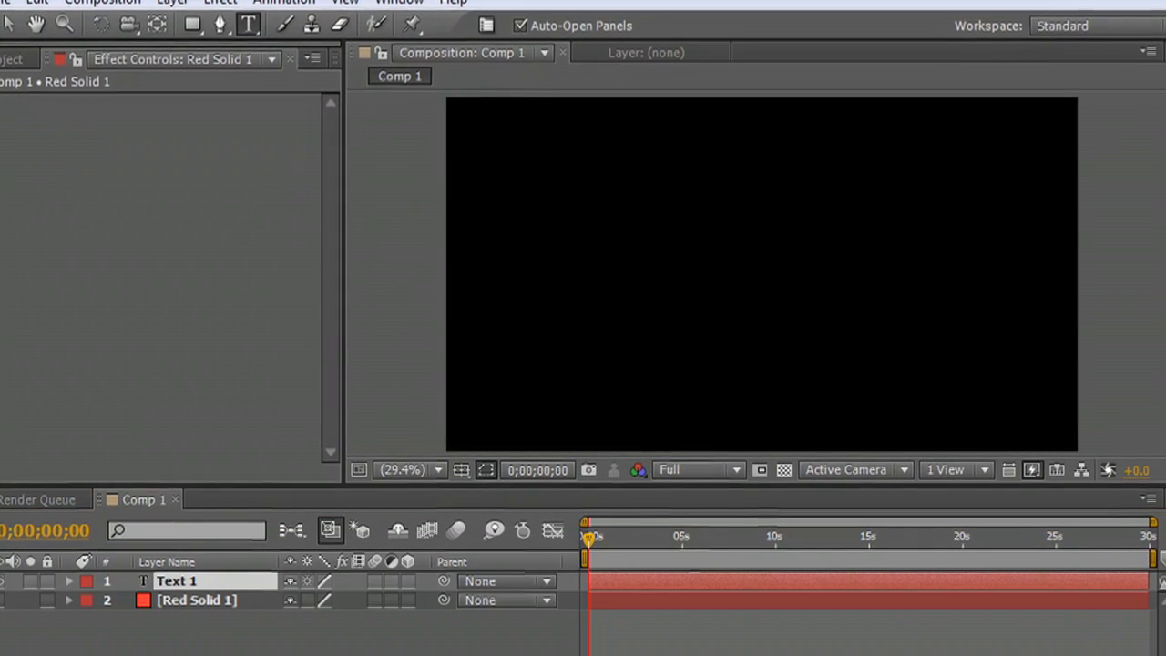
text(Sam)
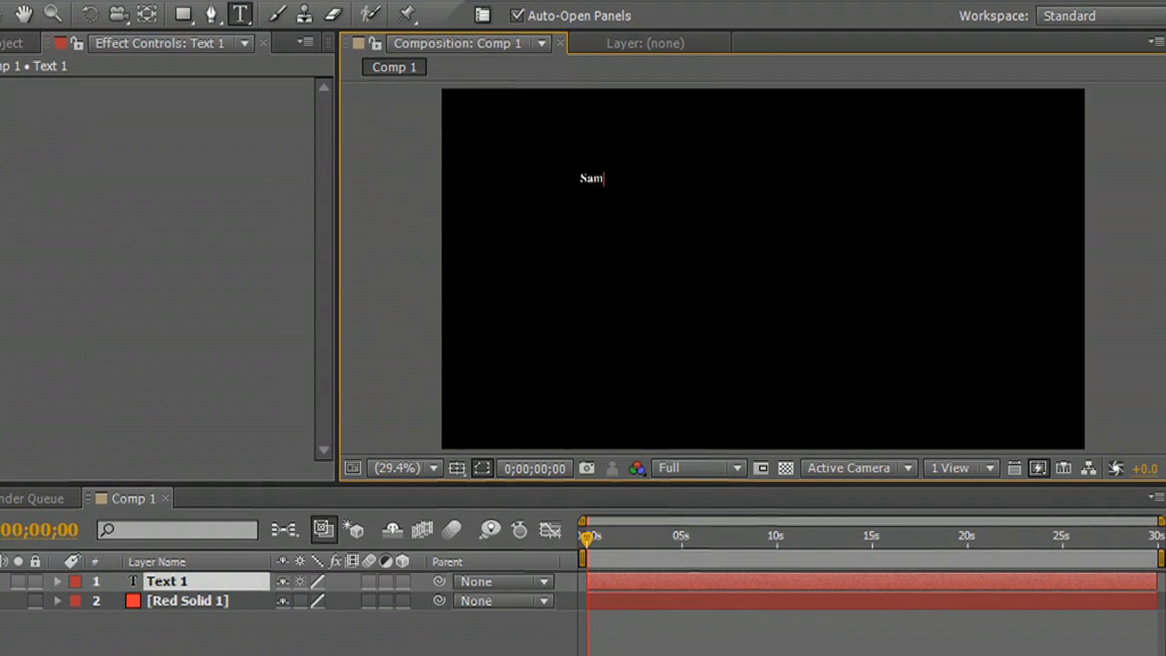
text(ple)
Enlarge the Sample text and place it near the centre of the composition
click(3, 18)
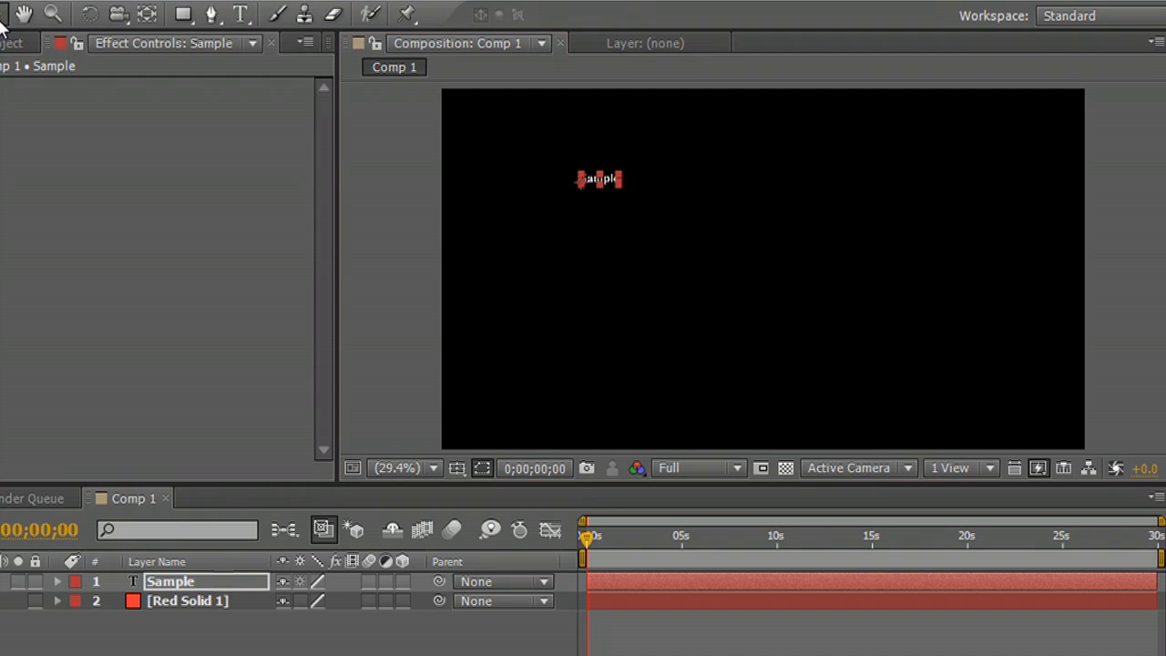
drag(618, 186, 856, 306)
drag(736, 186, 765, 278)
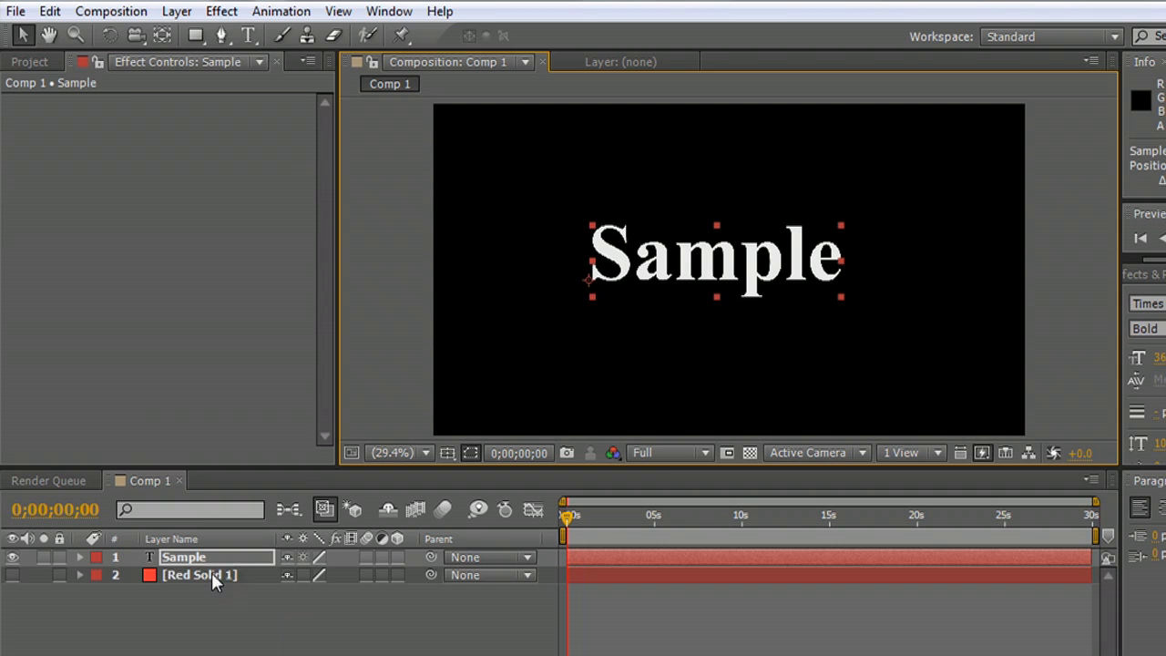
Make the red solid visible again and apply the Shatter simulation effect to it
click(215, 583)
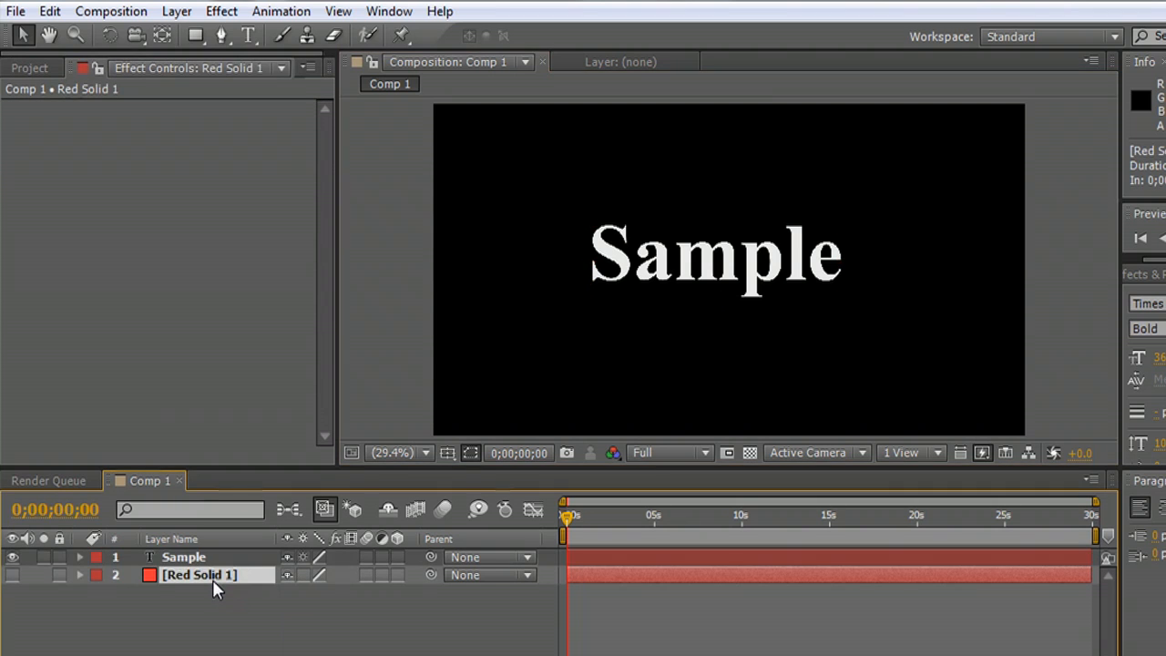
click(13, 575)
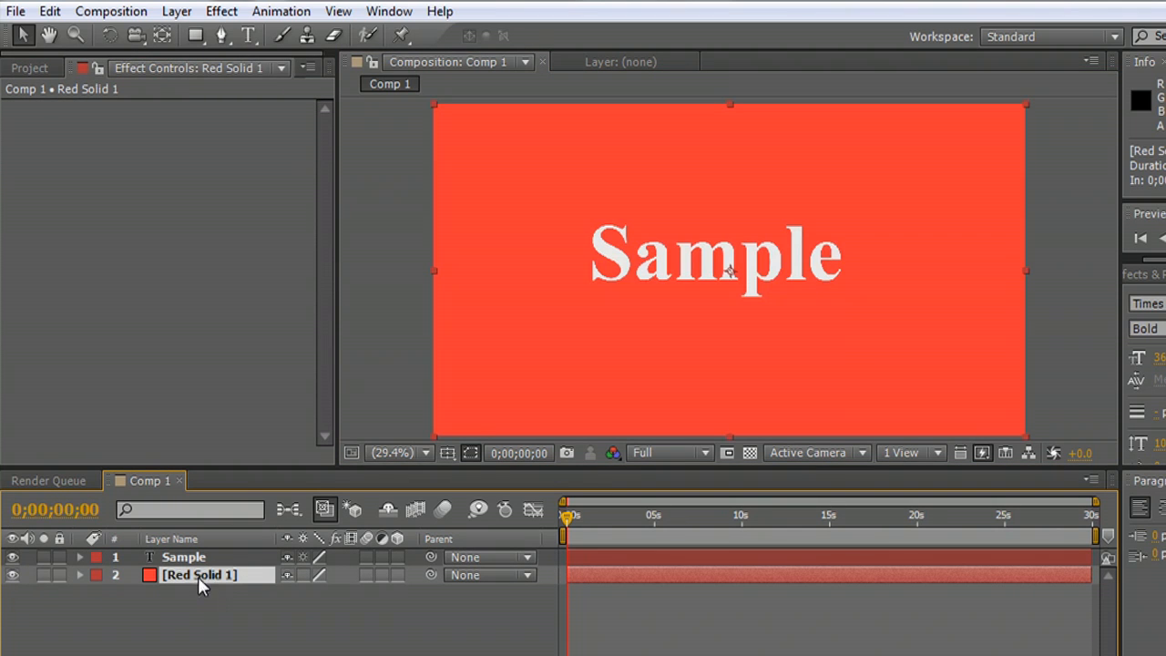
click(223, 13)
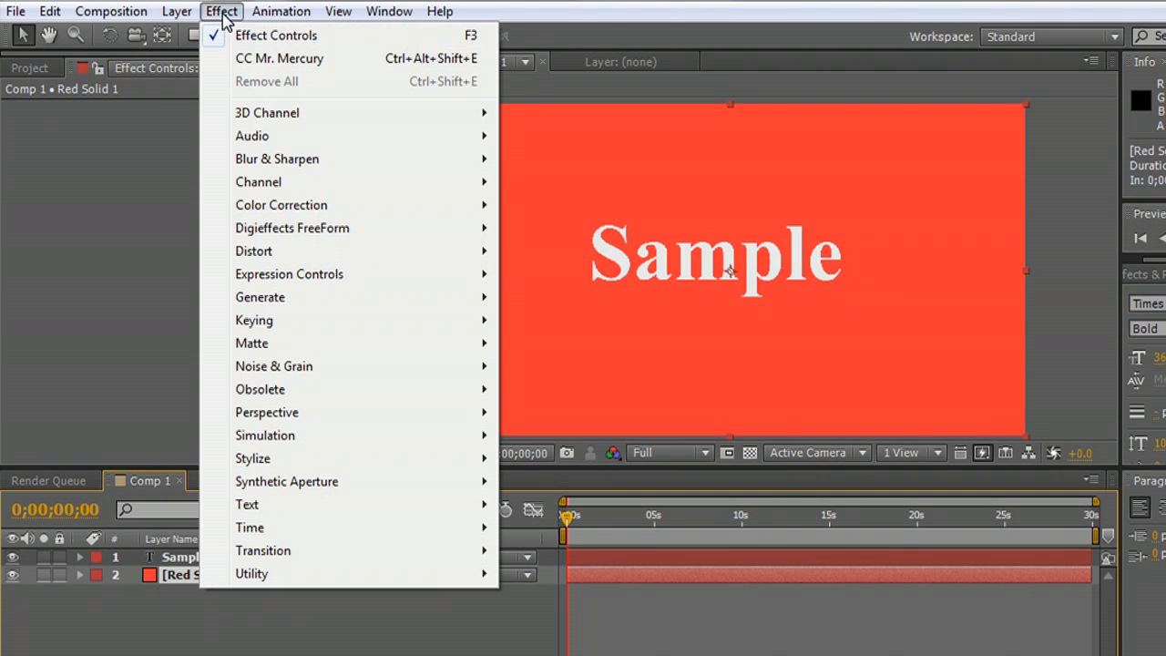
mouse_move(310, 205)
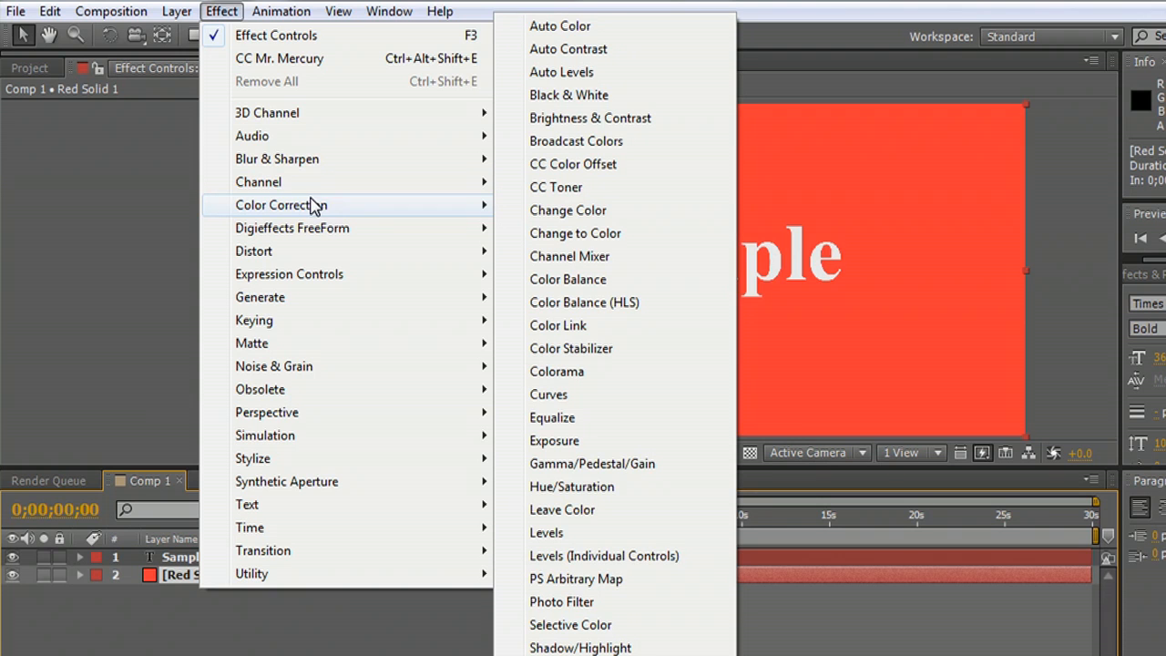
mouse_move(444, 435)
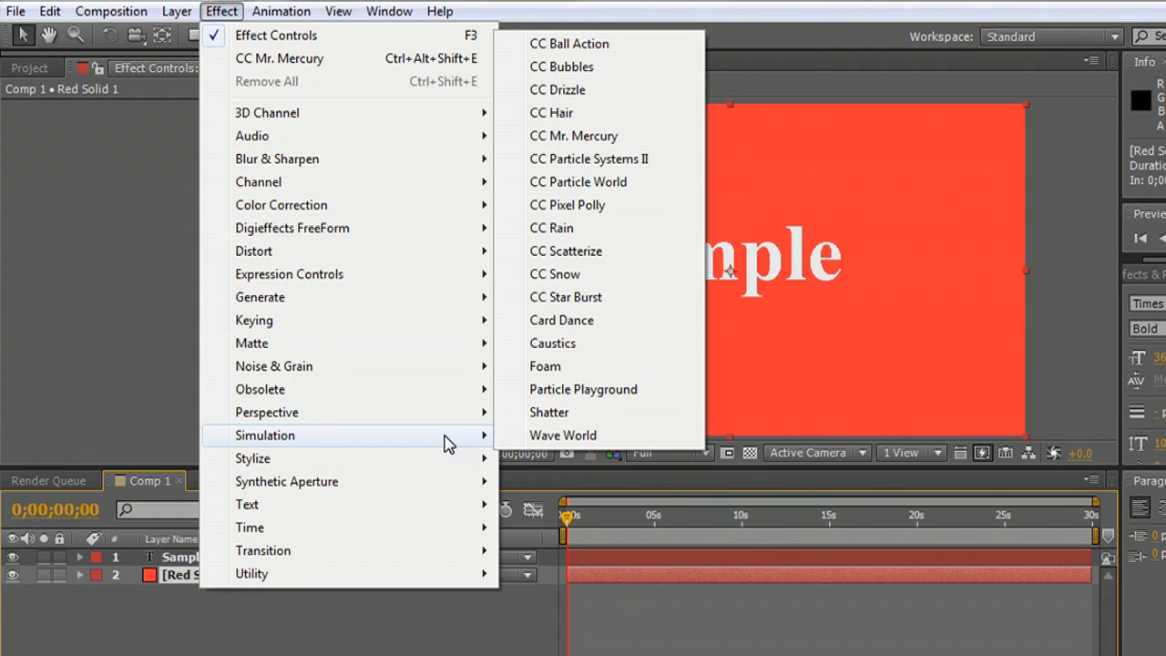
click(574, 412)
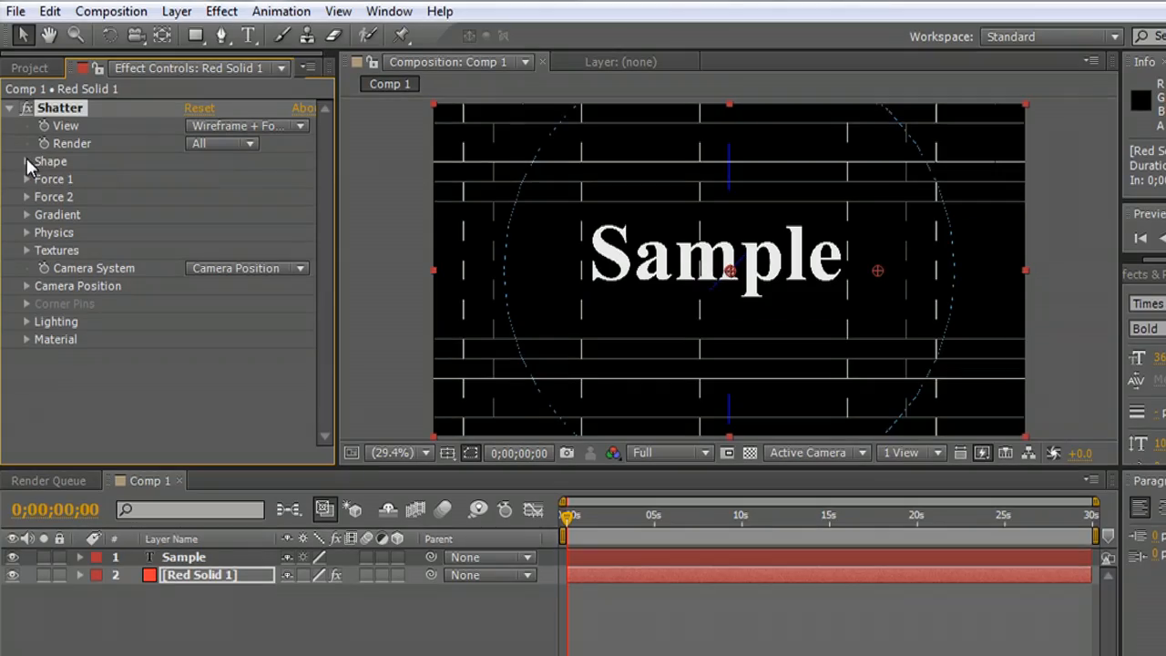
Set Shatter's shape pattern to Custom and use the Sample text layer as the custom shatter map
click(26, 161)
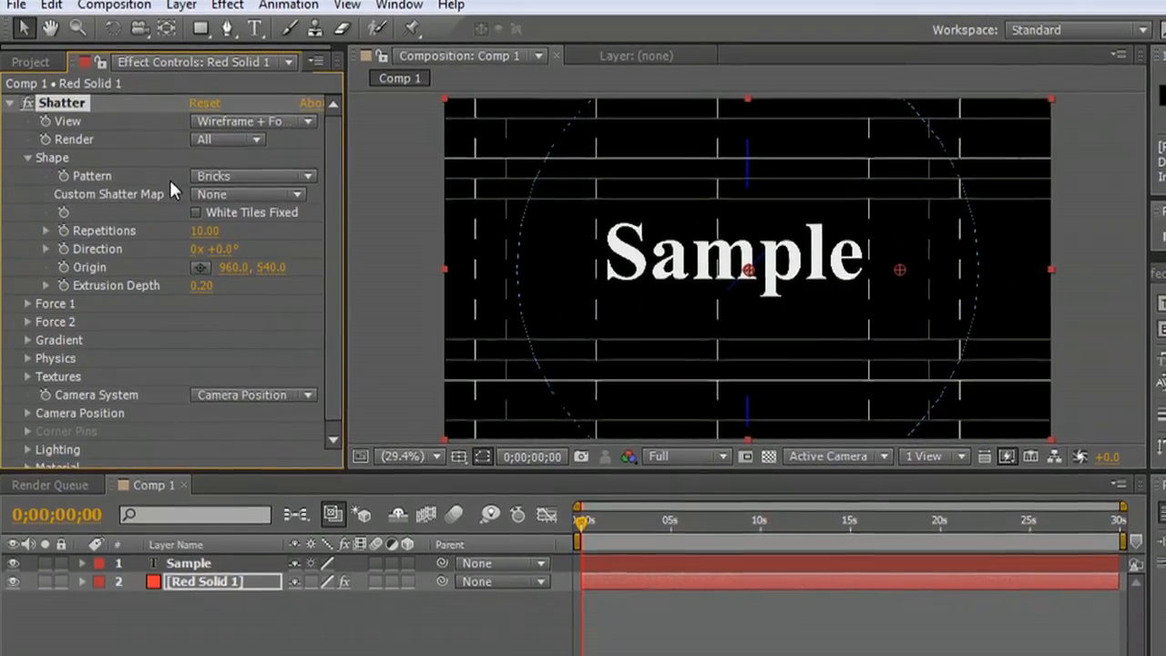
click(291, 171)
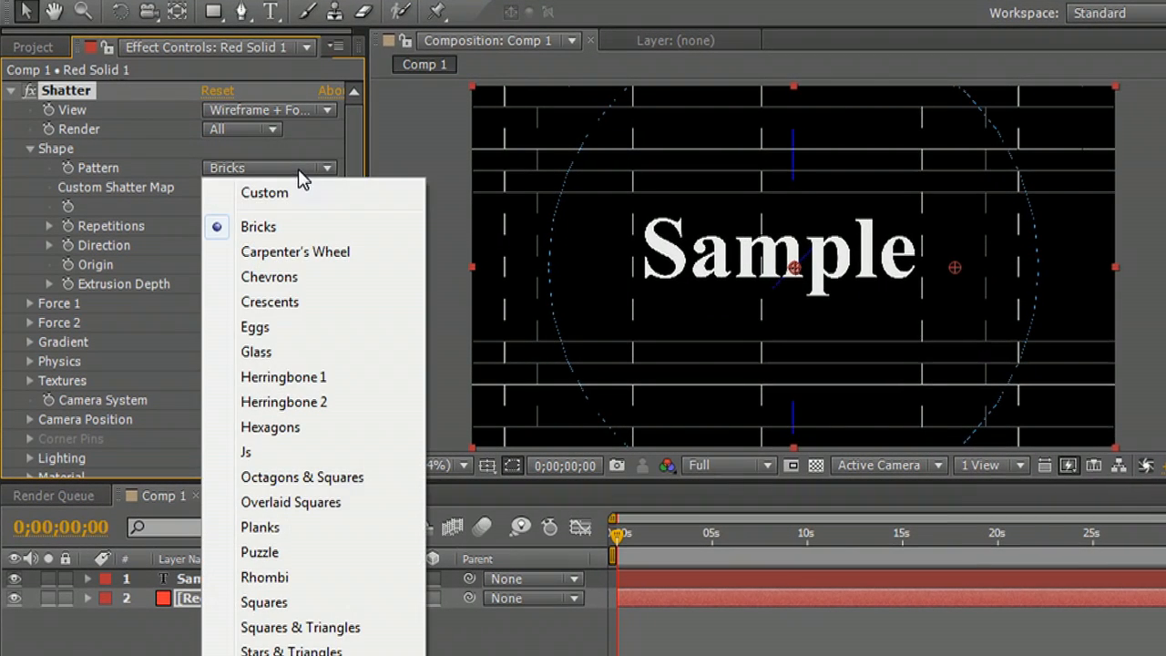
click(285, 191)
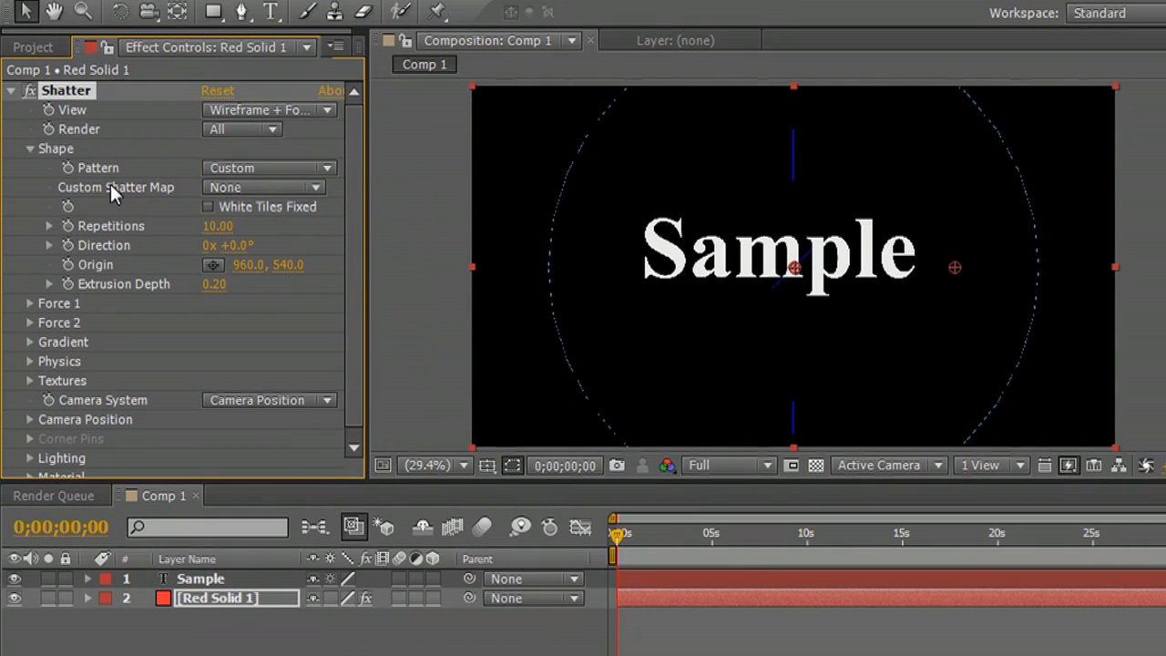
click(250, 189)
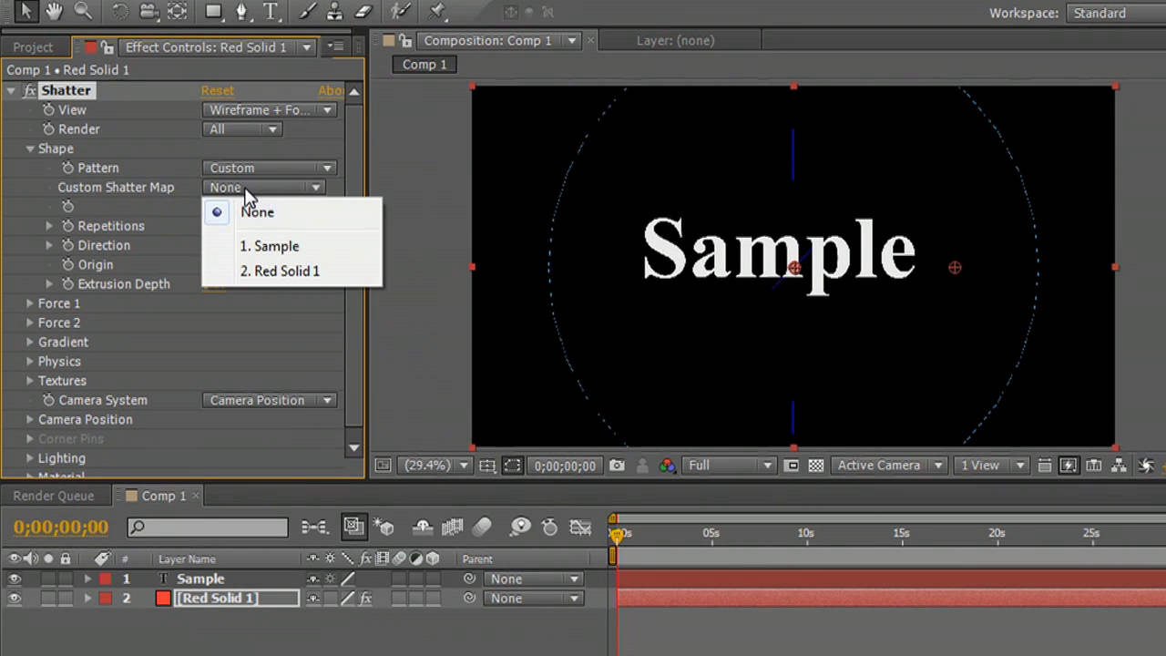
click(282, 247)
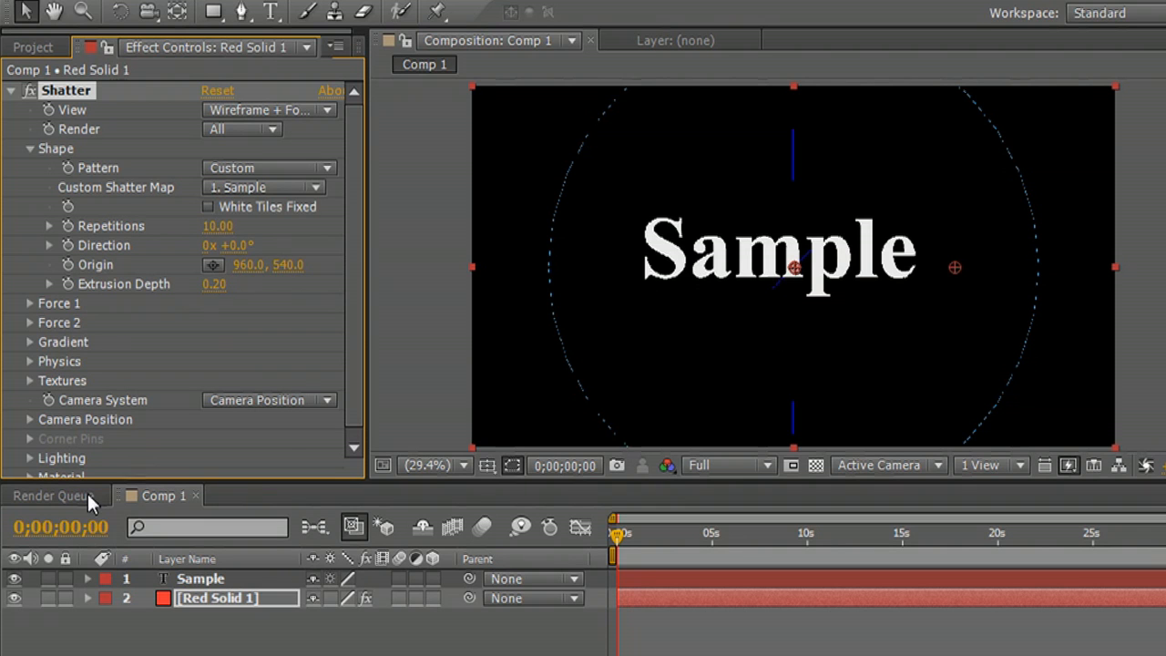
Hide the Sample text layer and switch the Shatter effect's view to Rendered
click(14, 580)
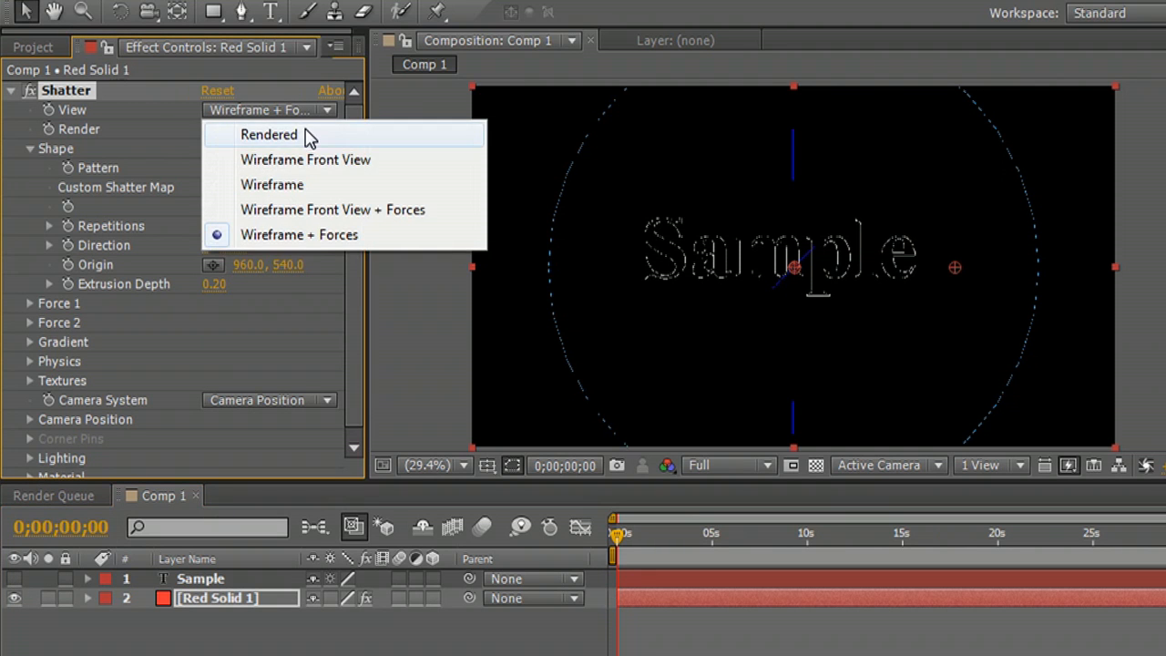
click(306, 134)
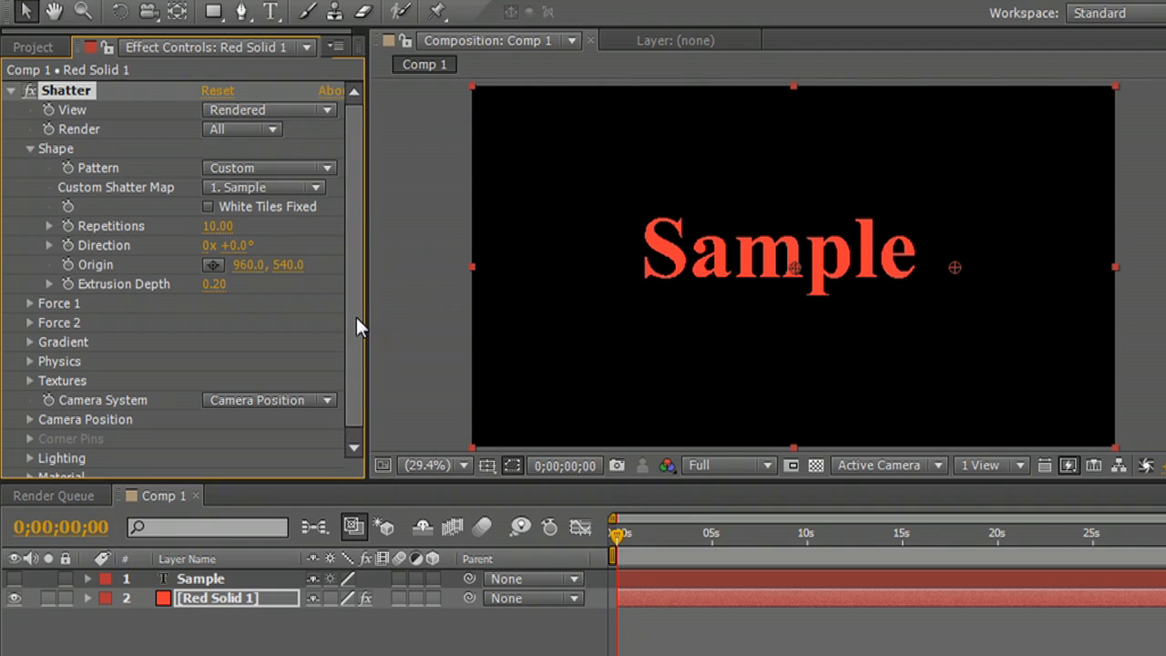
Set the Y Rotation of Shatter's camera position to 69° to turn the extruded text in 3D
scroll(354, 349, down, 1)
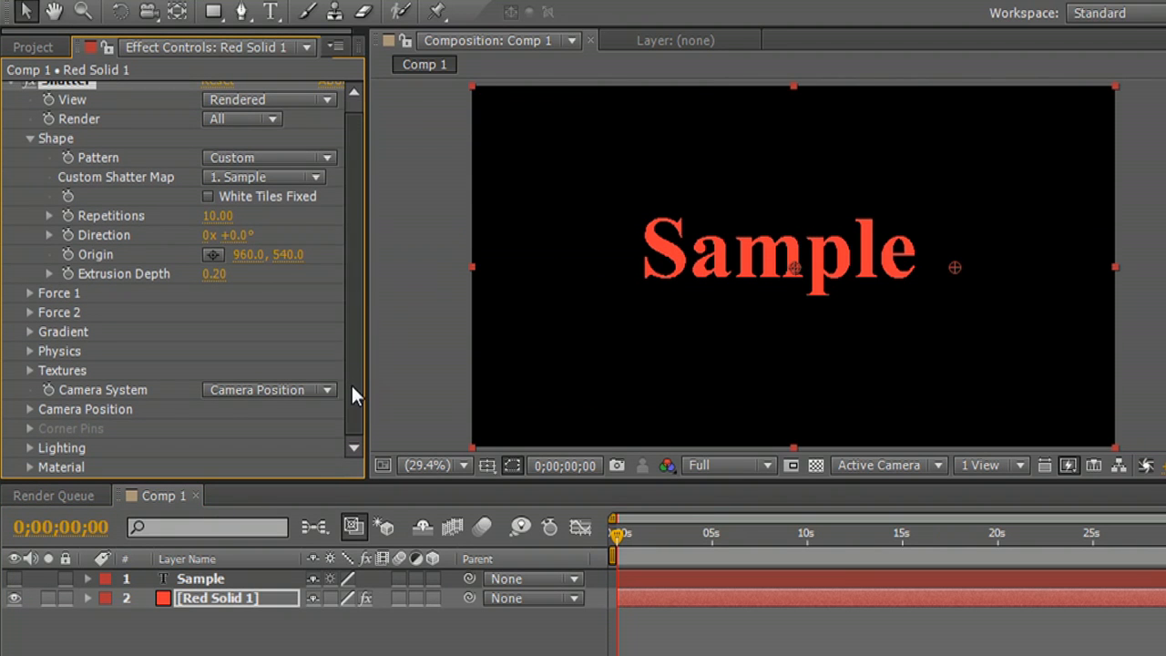
click(28, 409)
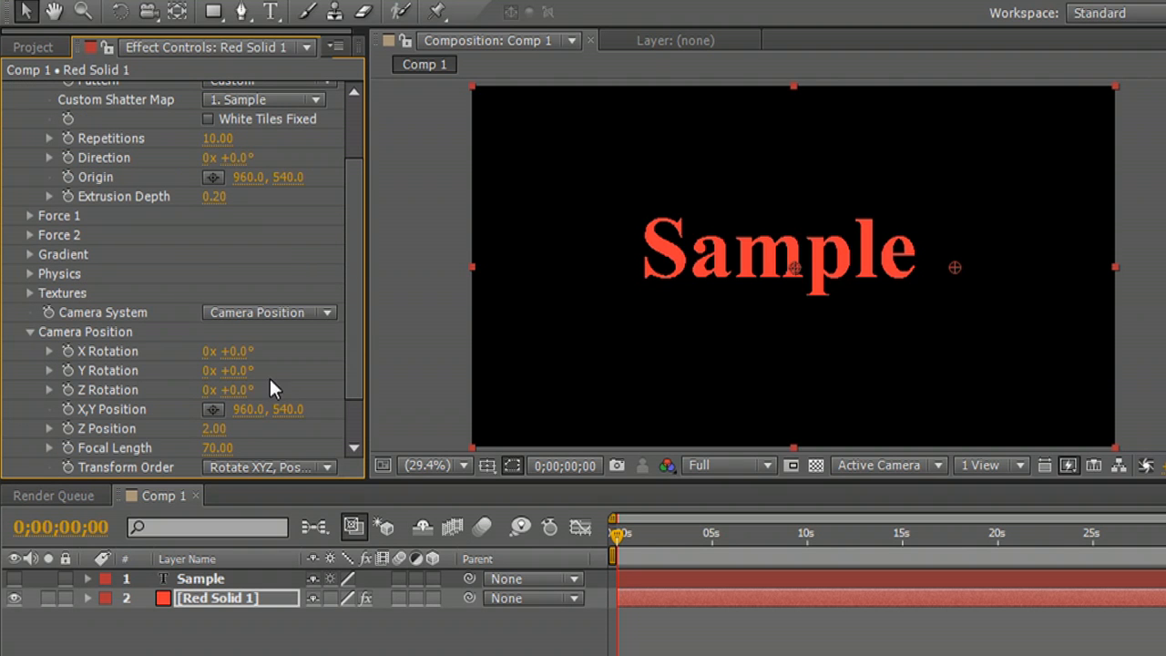
click(49, 429)
click(49, 435)
mouse_move(234, 348)
mouse_down()
mouse_move(216, 348)
mouse_move(226, 348)
mouse_up()
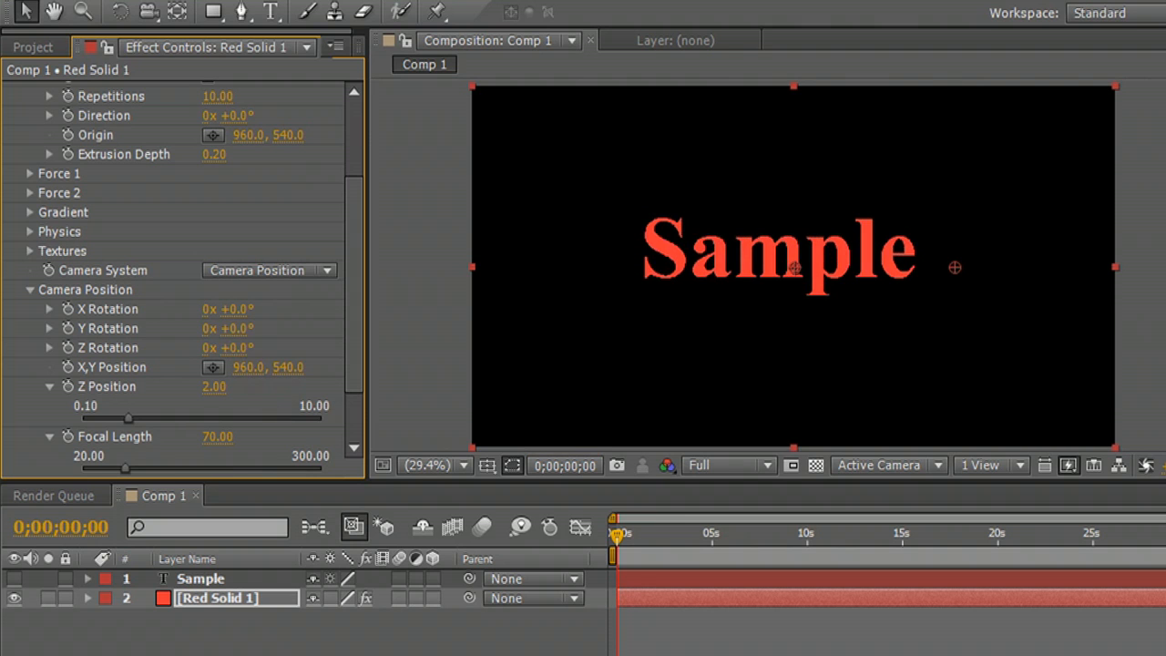
drag(234, 329, 313, 328)
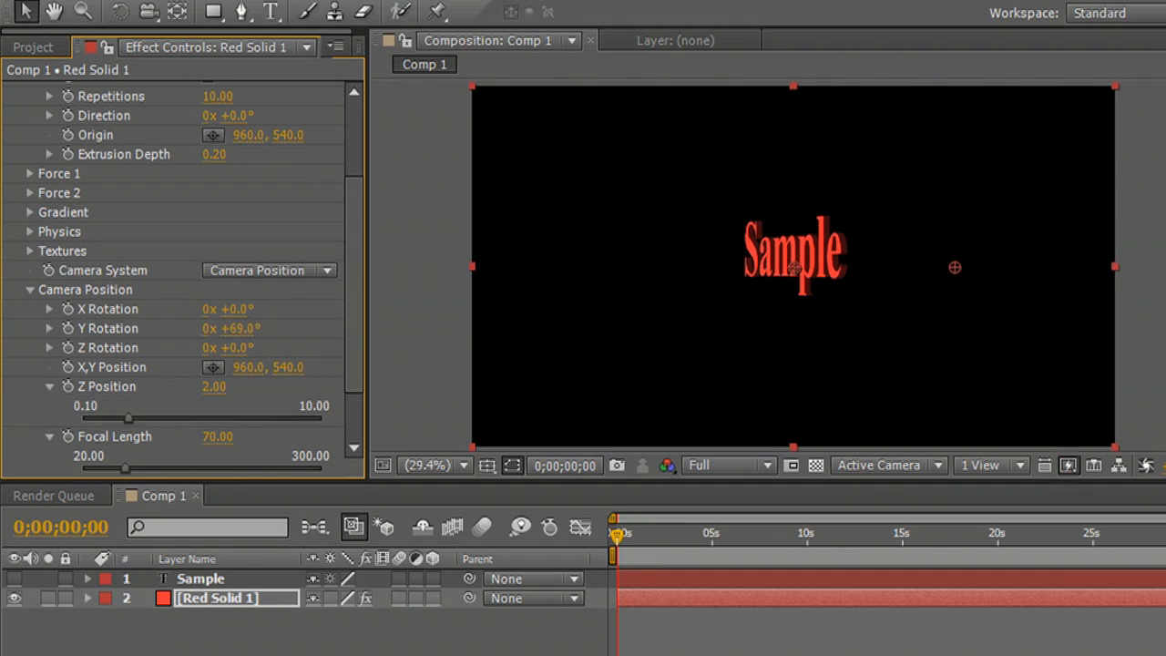
Set the radius of Shatter's Force 1 to 0 and check the effect on the timeline
scroll(817, 262, up, 1)
scroll(817, 262, up, 5)
scroll(826, 256, down, 2)
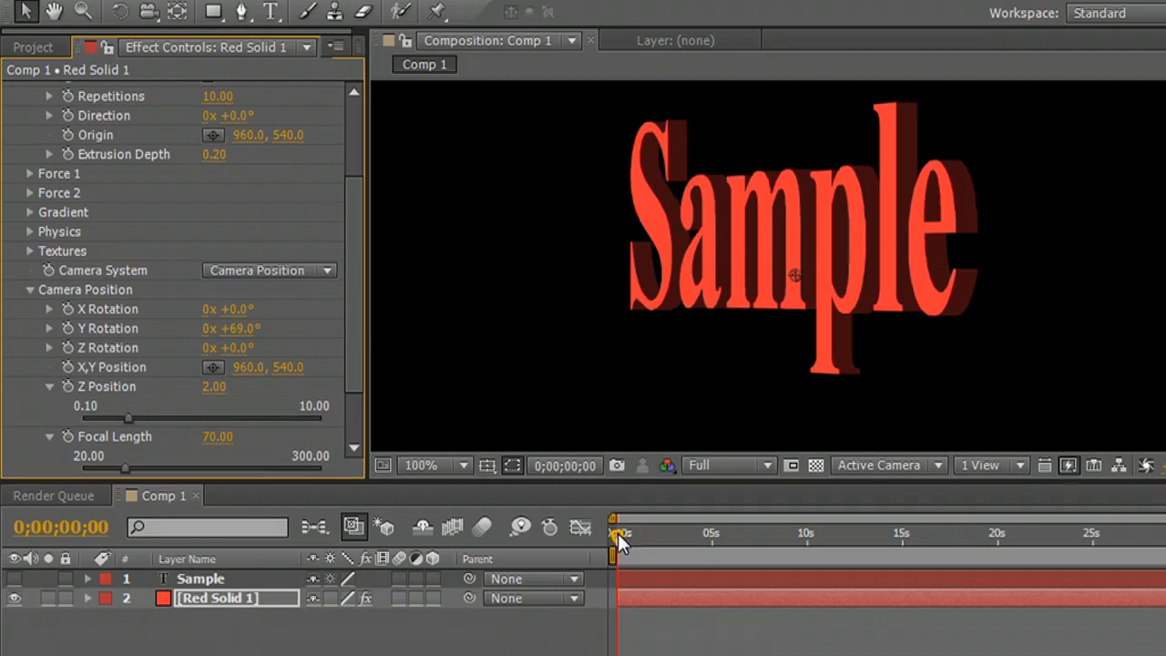
mouse_move(618, 533)
mouse_down()
mouse_move(646, 538)
mouse_move(618, 539)
mouse_up()
scroll(684, 422, down, 2)
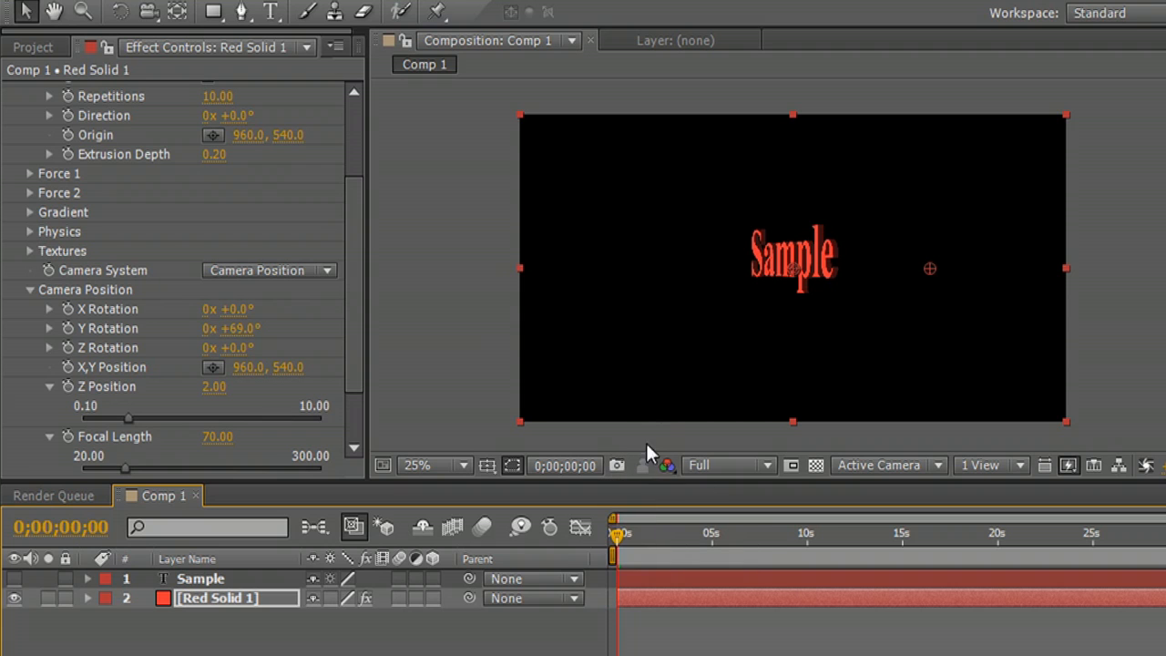
click(24, 168)
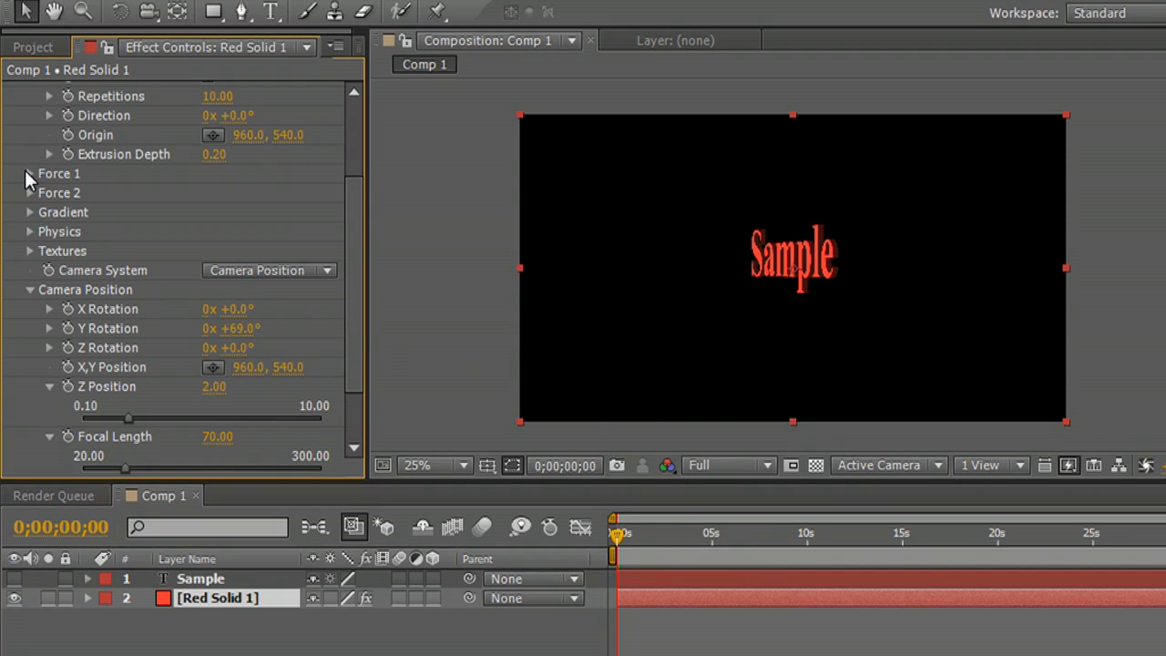
click(28, 174)
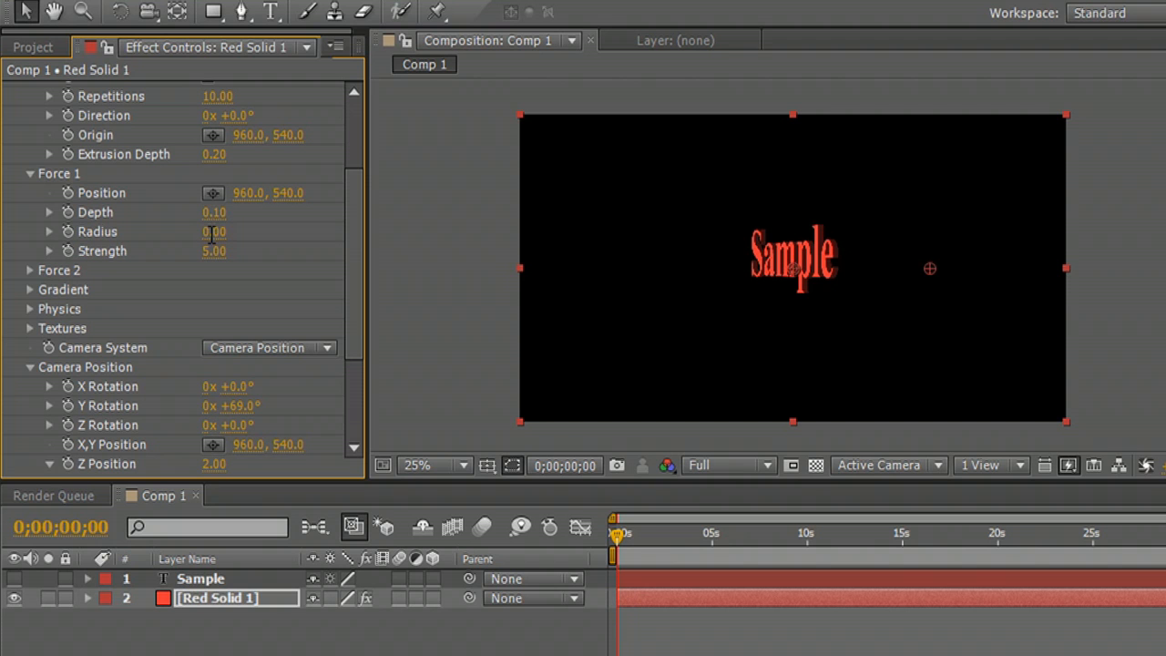
mouse_move(613, 536)
mouse_down()
mouse_move(662, 536)
mouse_move(555, 520)
mouse_move(729, 529)
mouse_move(584, 535)
mouse_move(602, 533)
mouse_up()
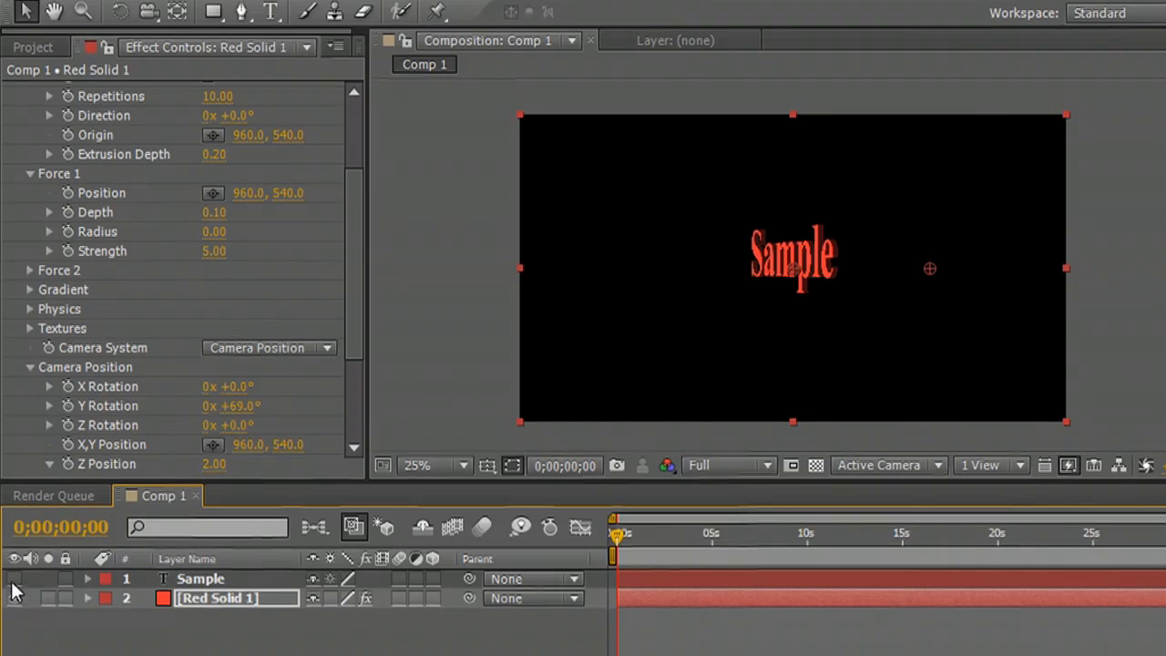
Show the text layer, change its text to "Sample!", and hide the layer again
click(14, 579)
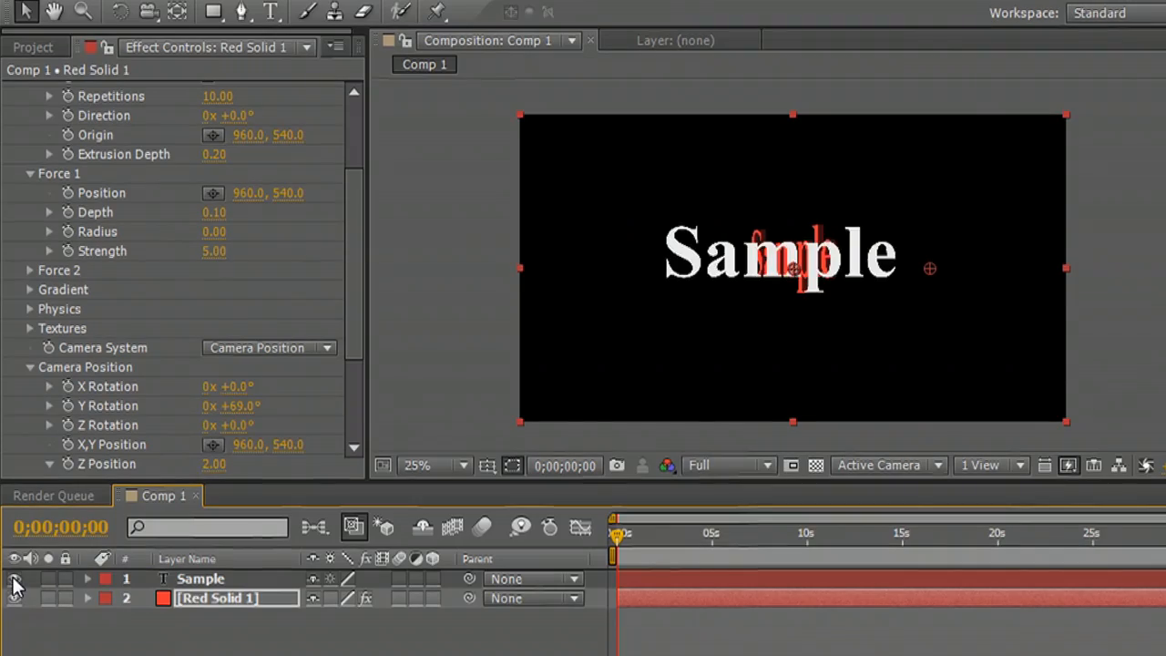
click(256, 579)
double_click(888, 264)
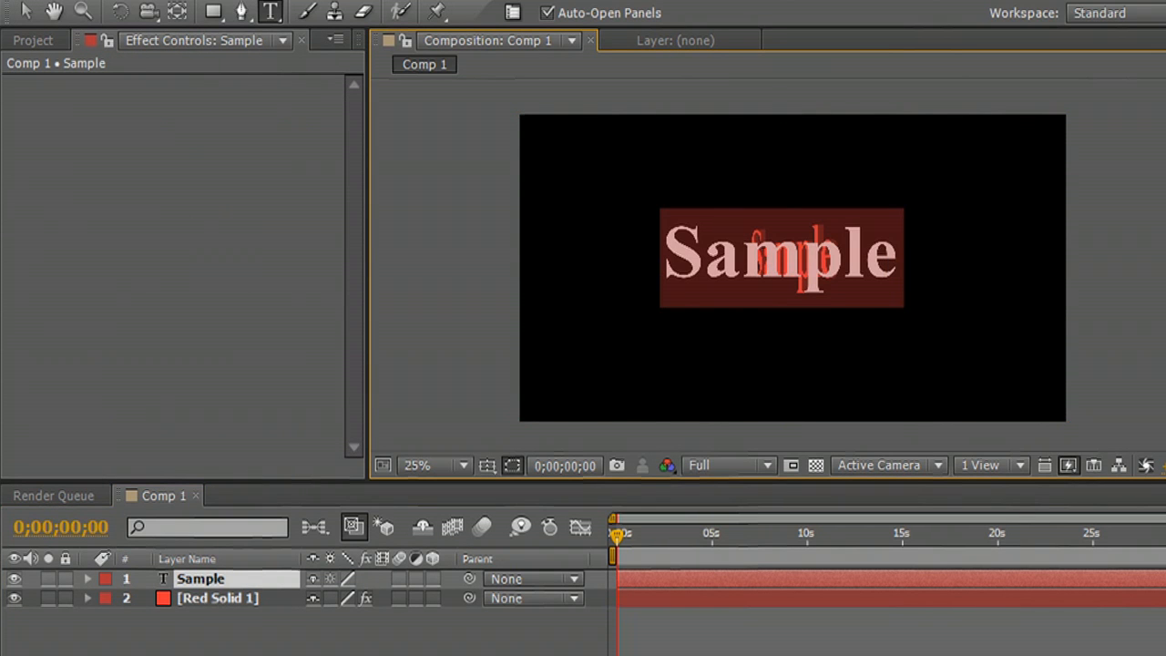
click(896, 262)
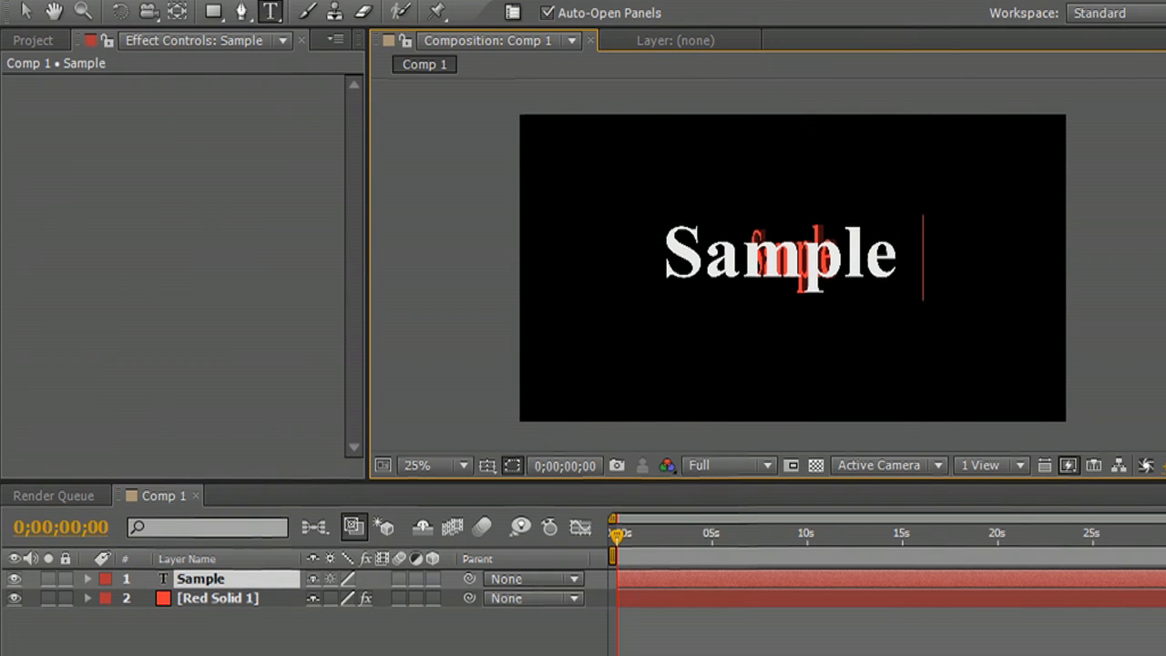
click(282, 651)
click(13, 579)
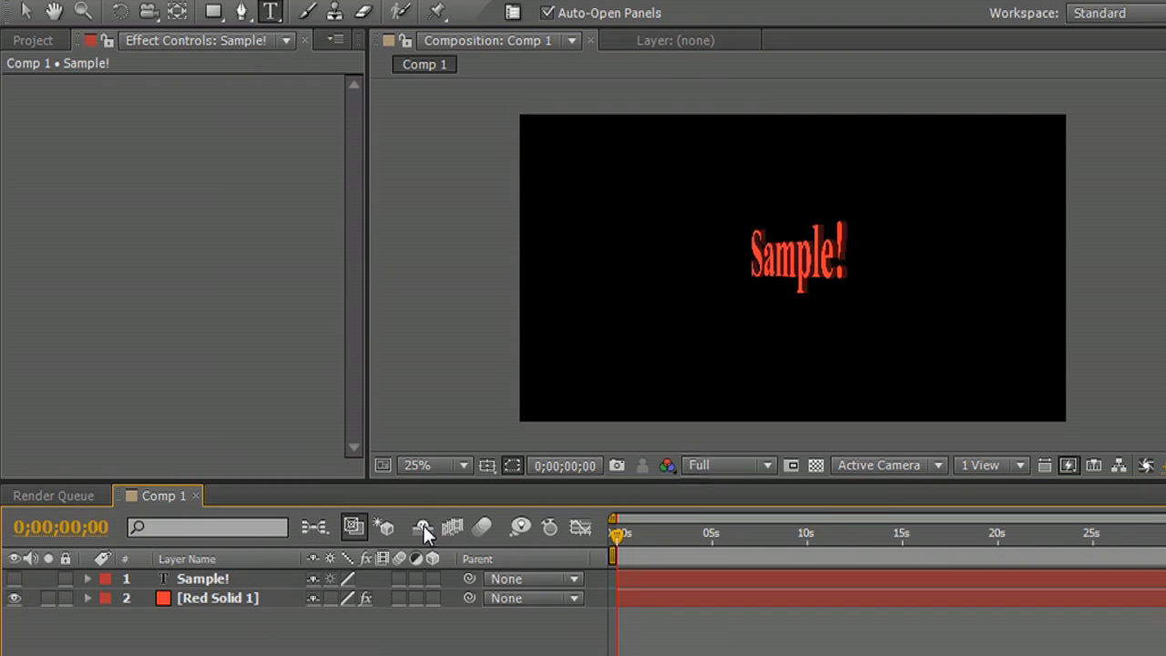